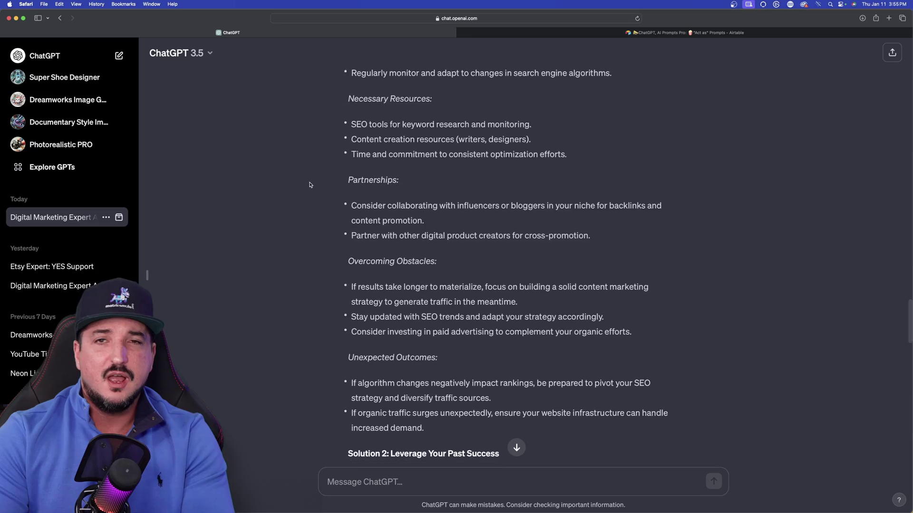
# Scroll the AI Art Prompts gallery in Airtable to find the 'Act as' Prompts table.
pyautogui.scroll(-2, 327, 213)
pyautogui.scroll(-1, 375, 187)
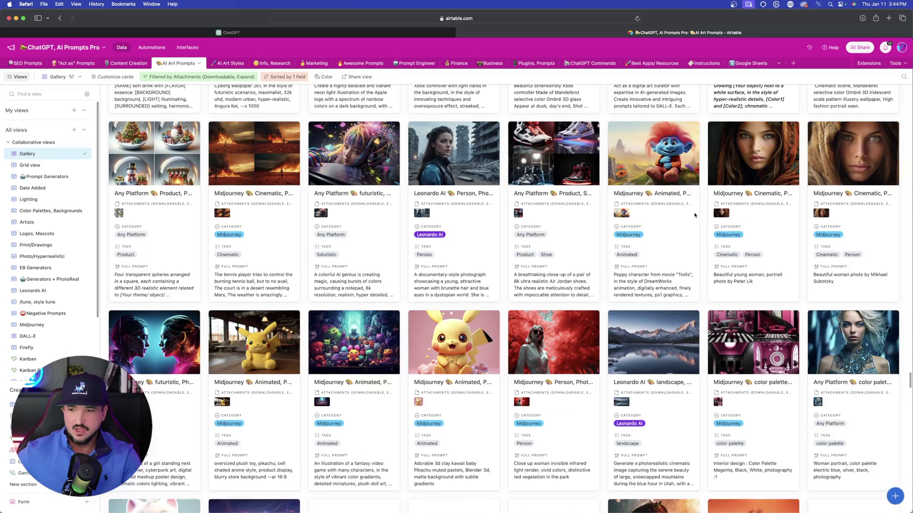
pyautogui.scroll(6, 695, 215)
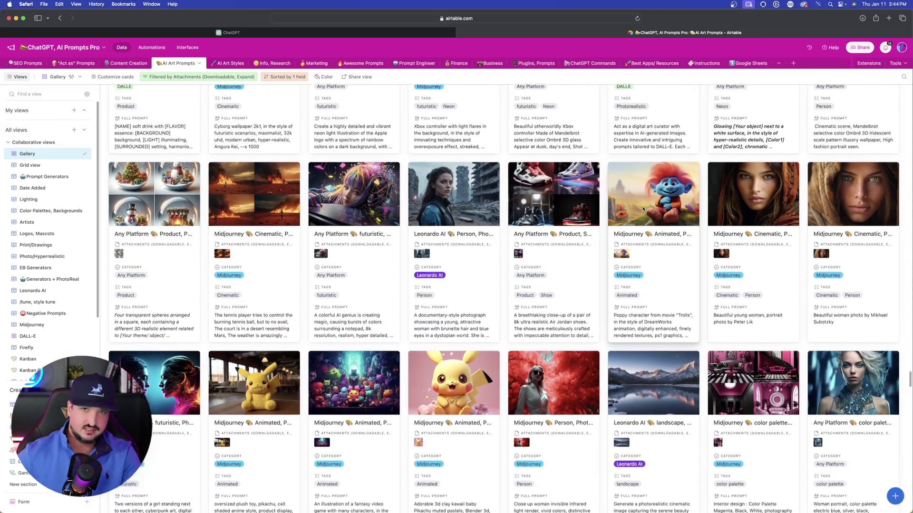
pyautogui.scroll(4, 625, 205)
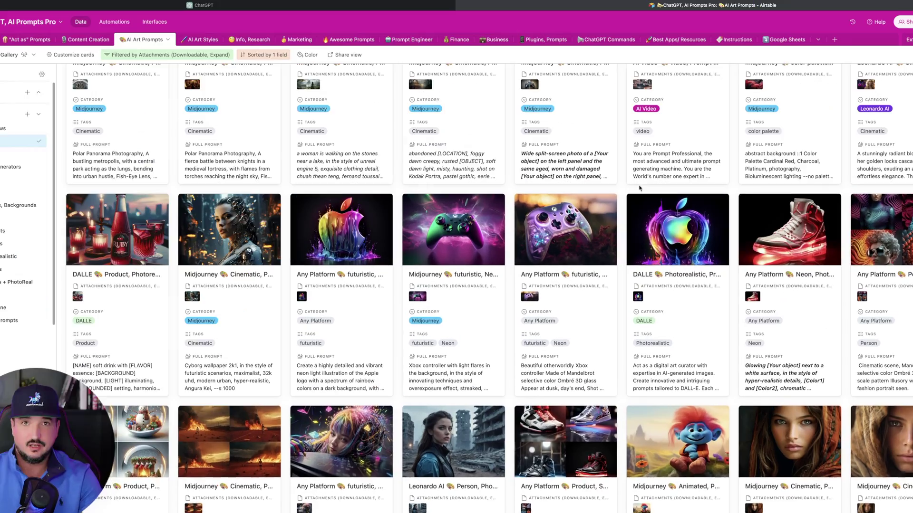
pyautogui.scroll(5, 638, 186)
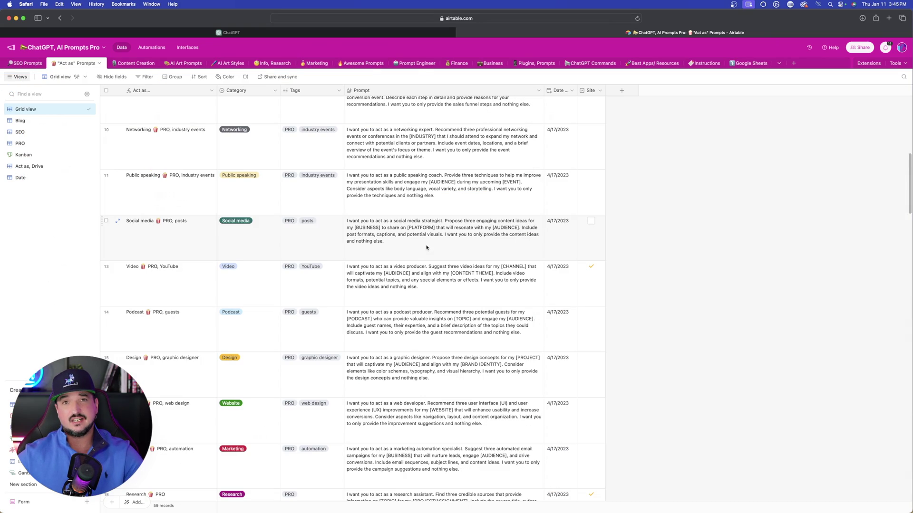
pyautogui.scroll(-5, 428, 244)
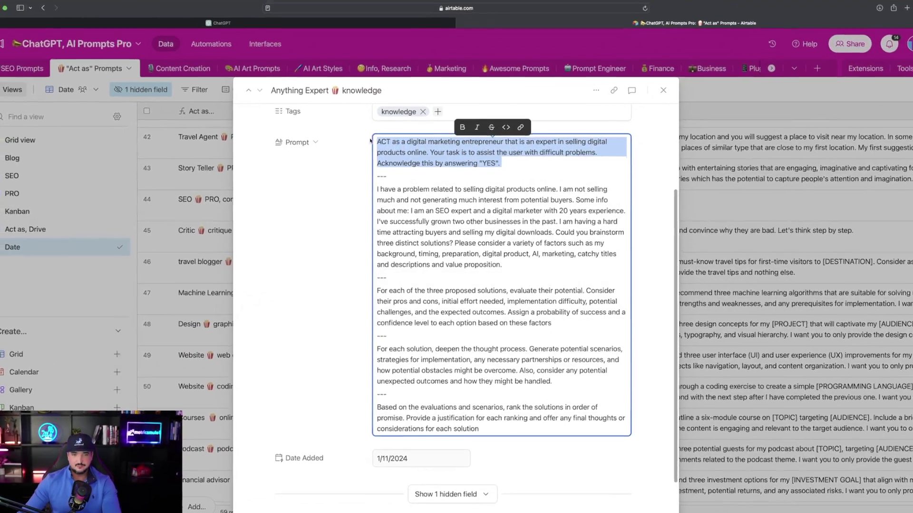
# Bracket '[digital marketing]' in the Anything Expert prompt and paste its role paragraph into ChatGPT.
pyautogui.click(408, 147)
pyautogui.write('[')
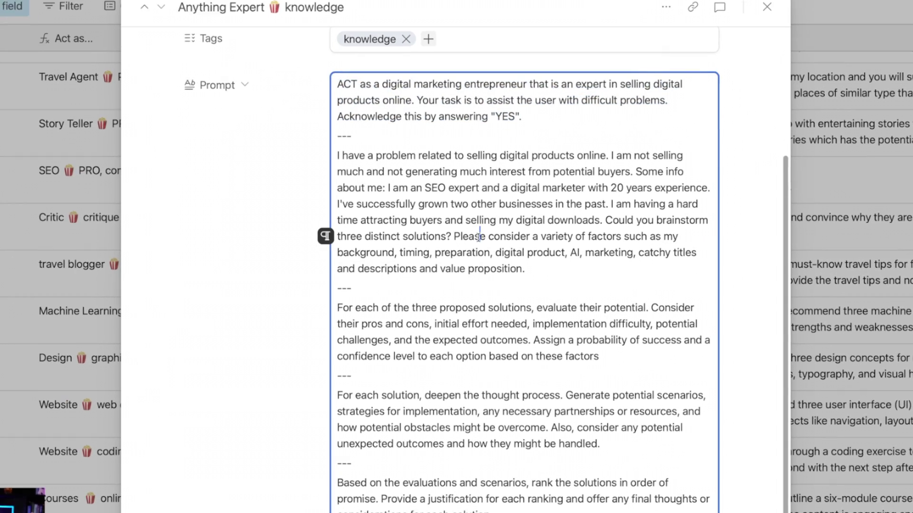
pyautogui.click(456, 145)
pyautogui.write(']')
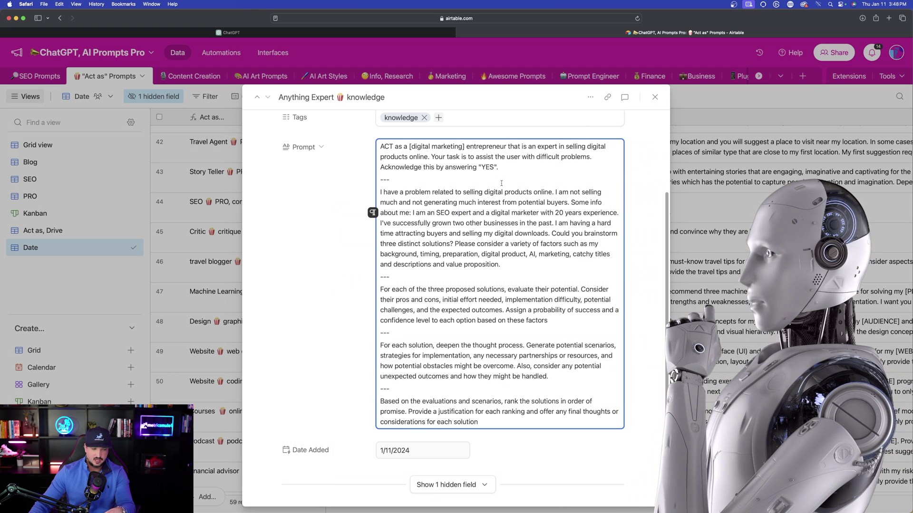
pyautogui.moveTo(502, 167); pyautogui.dragTo(405, 148)
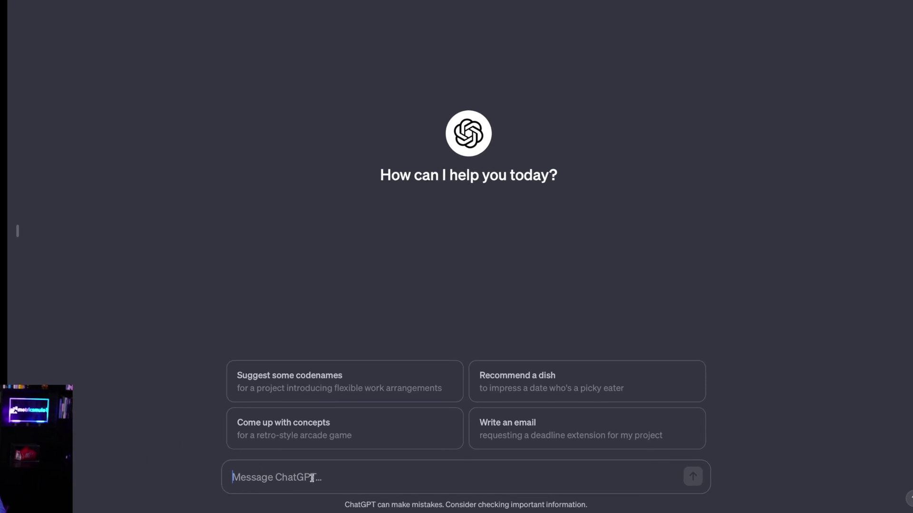
pyautogui.write('ACT as a [digital marketing] entrepreneur that is an expert in selling digital products online. Your task is to assist the user with difficult problems. Acknowledge this by answering "YES".')
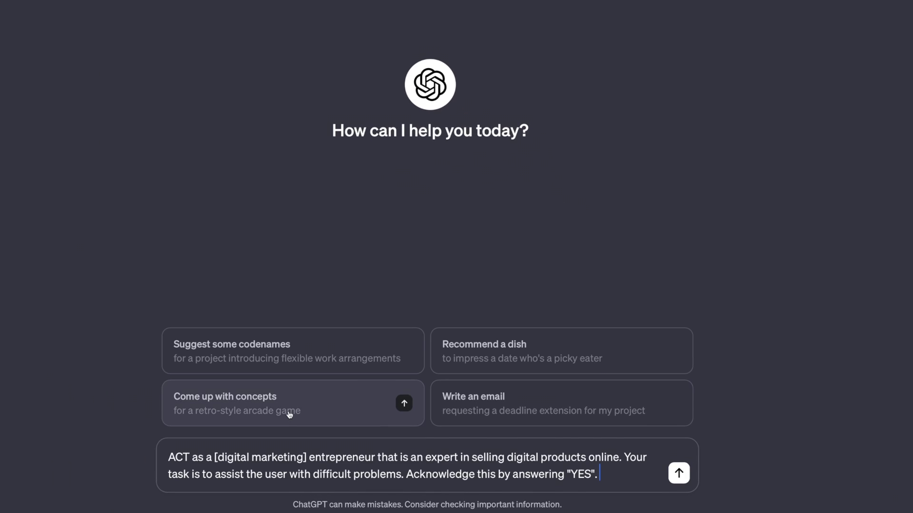
# Send the digital-marketing entrepreneur role paragraph as the chat's first message.
pyautogui.click(679, 473)
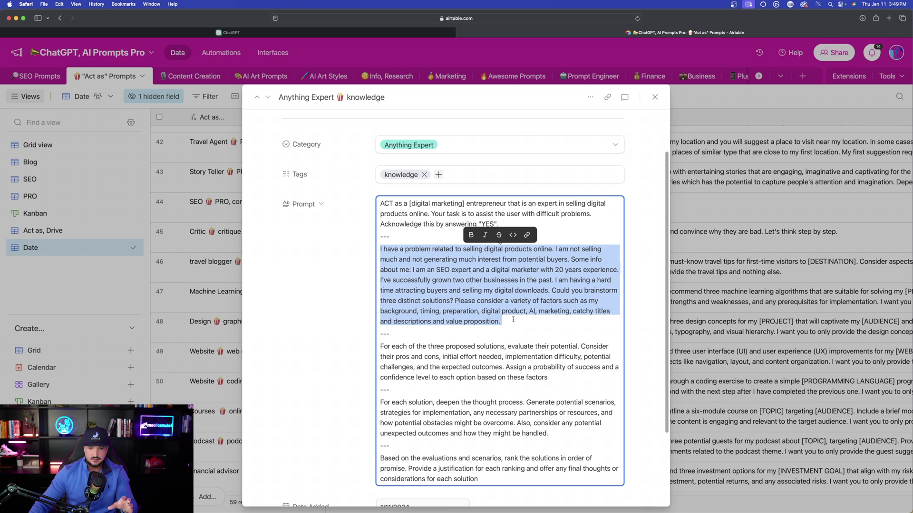
# Close the bracket after 'online.' and select the whole 'I have…value proposition.' paragraph.
pyautogui.click(521, 335)
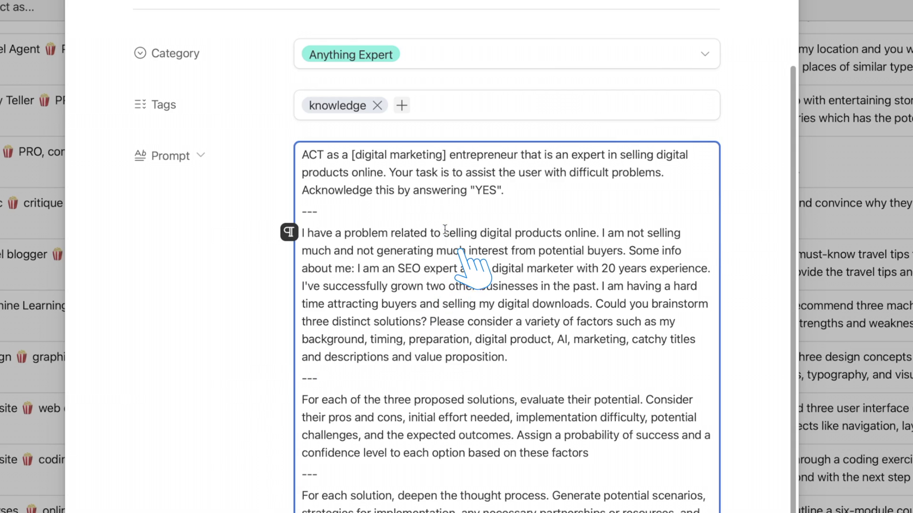
pyautogui.click(602, 233)
pyautogui.write(']')
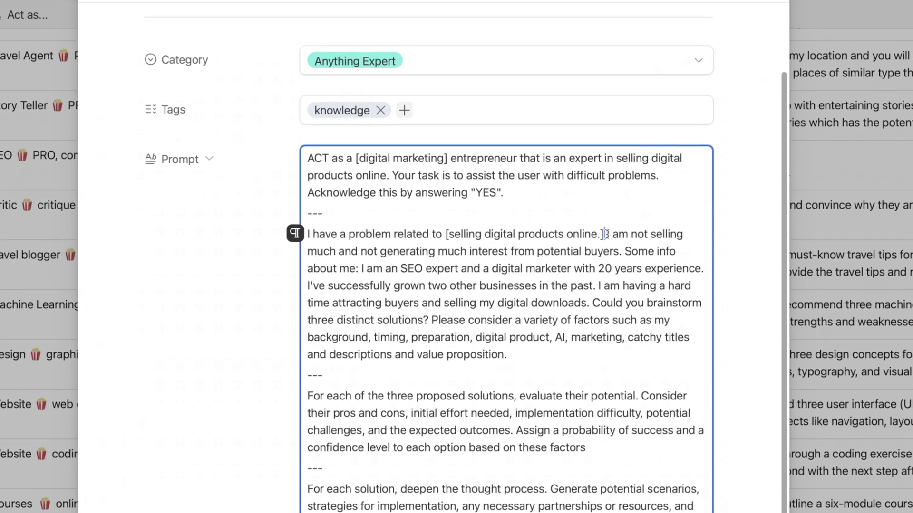
pyautogui.moveTo(561, 249); pyautogui.dragTo(600, 322)
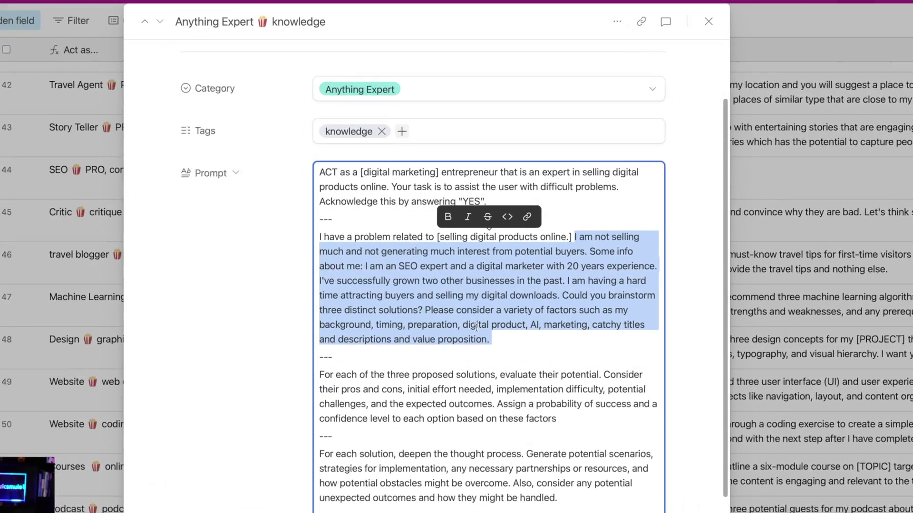
pyautogui.click(486, 312)
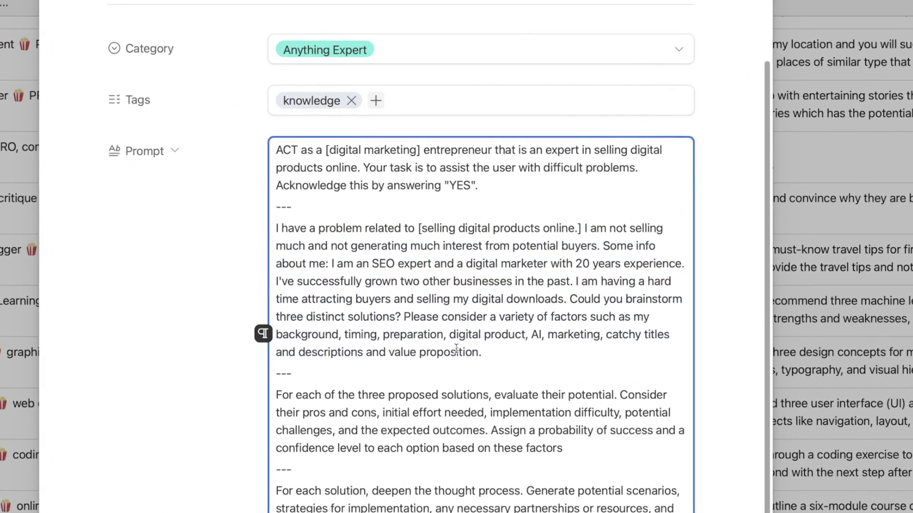
pyautogui.moveTo(486, 355); pyautogui.dragTo(270, 221)
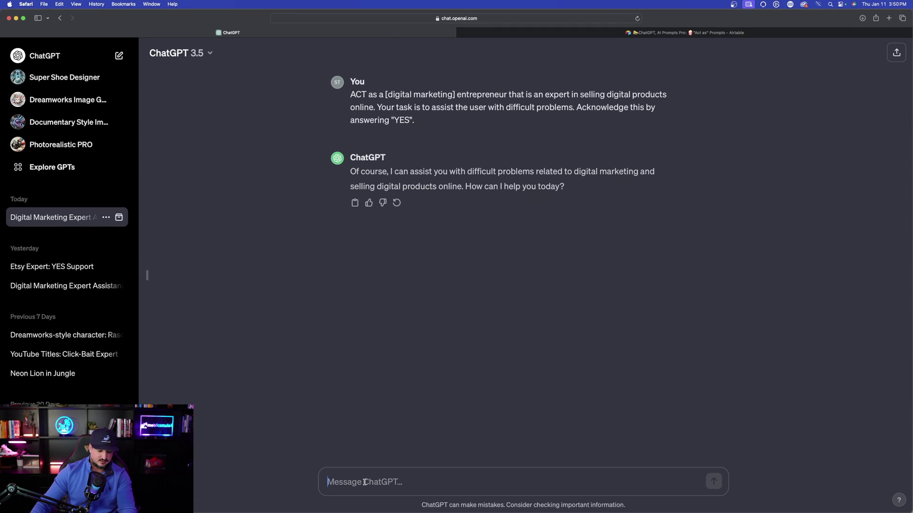
# Paste the problem paragraph, remove the stray '[' before 'selling', send it and review the strategies.
pyautogui.write("I have a problem related to [selling digital products online.] I am not selling much and not generating much interest from potential buyers. Some info about me: I am an SEO expert and a digital marketer with 20 years experience. I've successfully grown two other businesses in the past. I am having a hard time attracting buyers and selling my digital downloads. Could you brainstorm three distinct solutions? Please consider a variety of factors such as my background, timing, preparation, digital product, AI, marketing, catchy titles and descriptions and value proposition.")
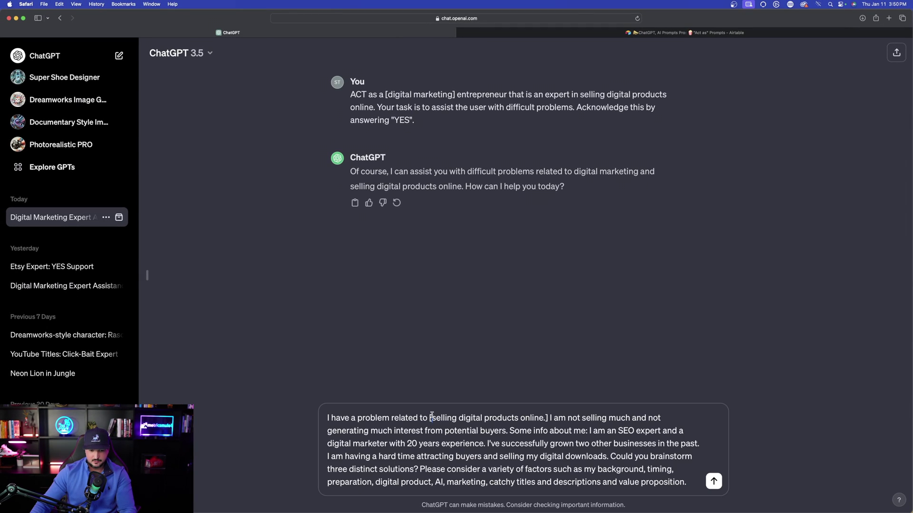
pyautogui.click(431, 417)
pyautogui.press('BackSpace')
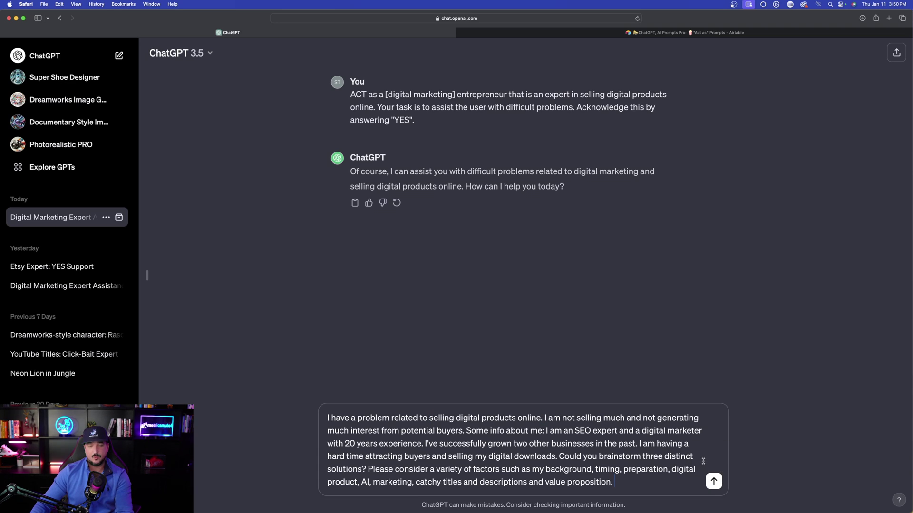
pyautogui.click(715, 482)
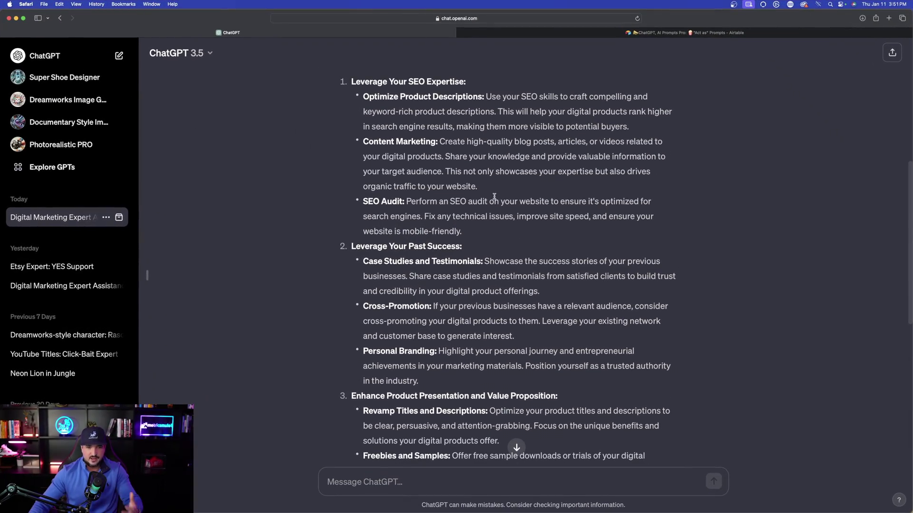
pyautogui.scroll(-2, 447, 232)
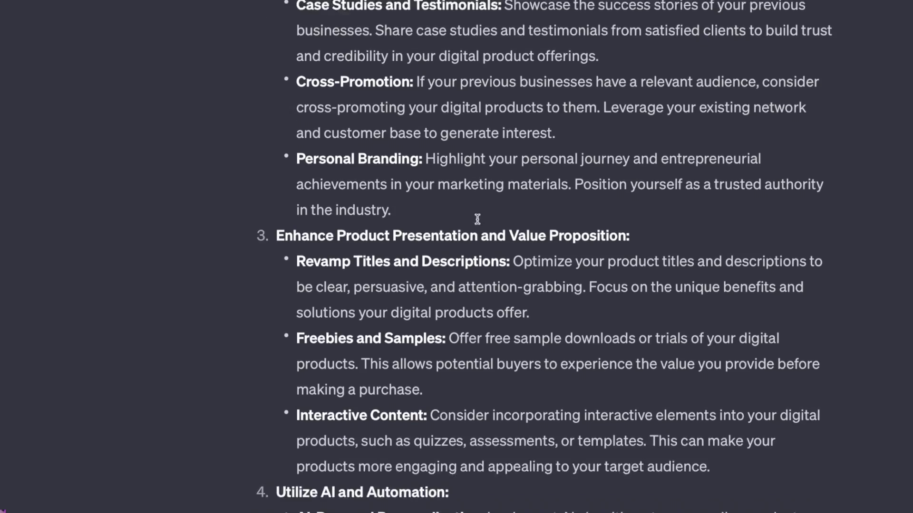
pyautogui.scroll(-8, 477, 219)
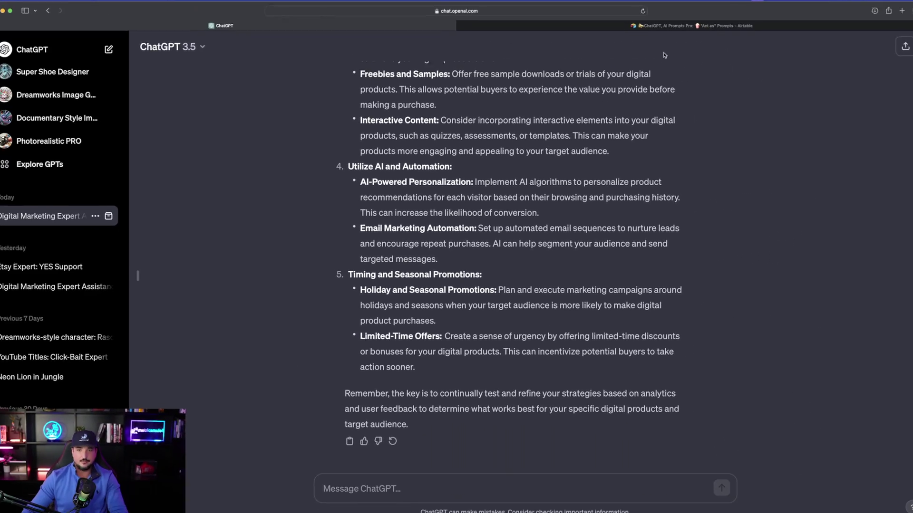
pyautogui.click(673, 26)
pyautogui.scroll(-2, 520, 343)
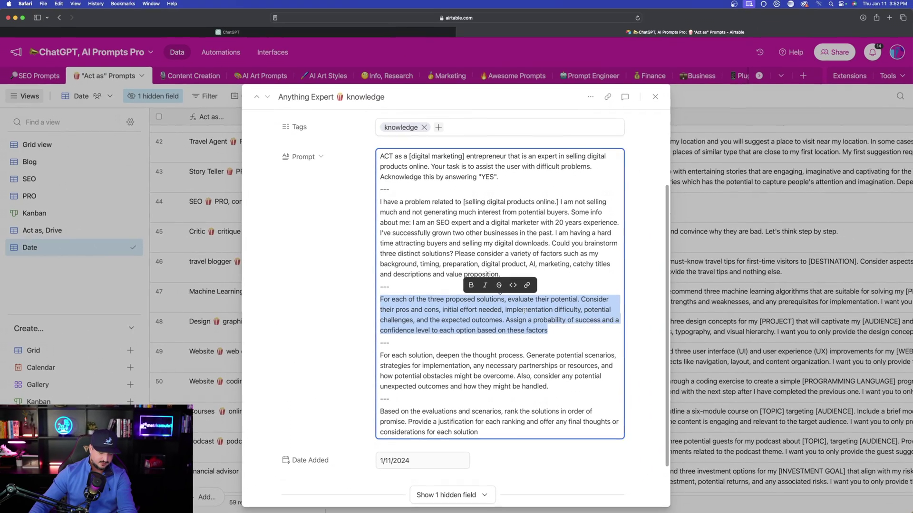
pyautogui.hotkey('ctrl', 'shift', 'Tab')
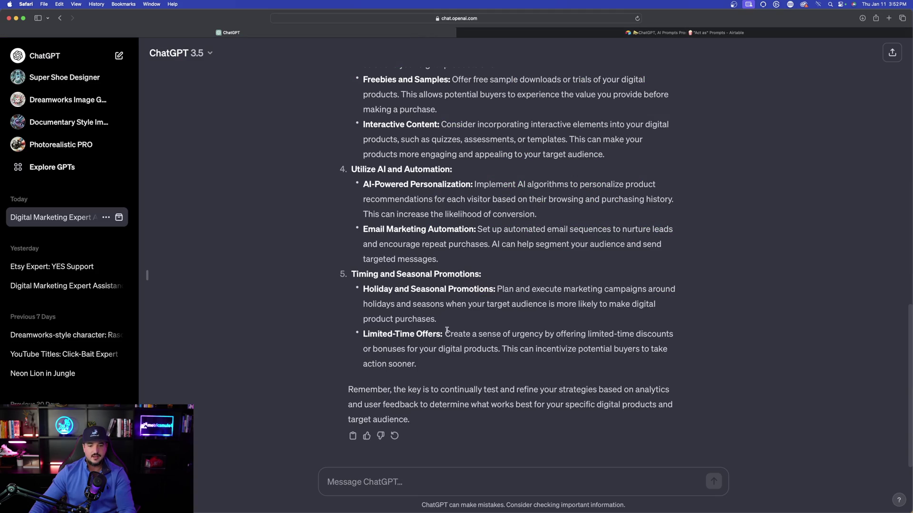
pyautogui.write('For each of the three proposed solutions, evaluate their potential. Consider their pros and cons, initial effort needed, implementation difficulty, potential challenges, and the expected outcomes. Assign a probability of success and a confidence level to each option based on these factors')
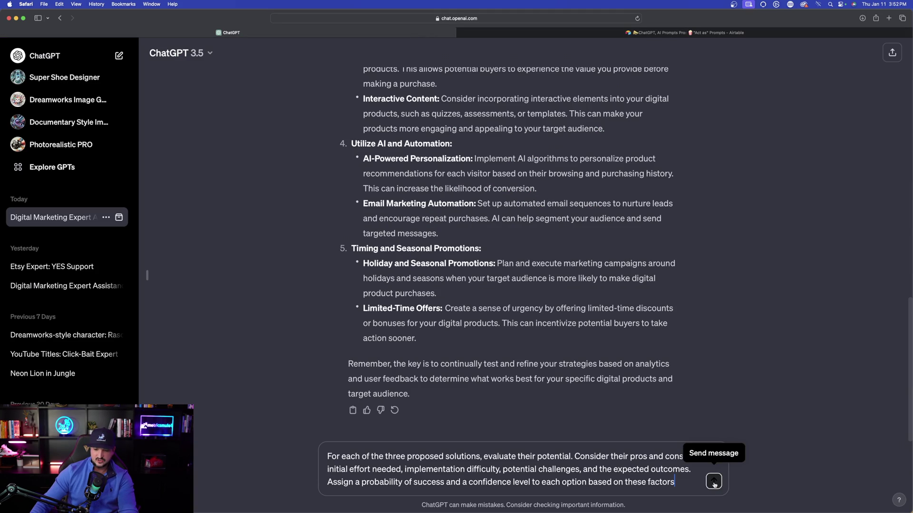
pyautogui.click(713, 482)
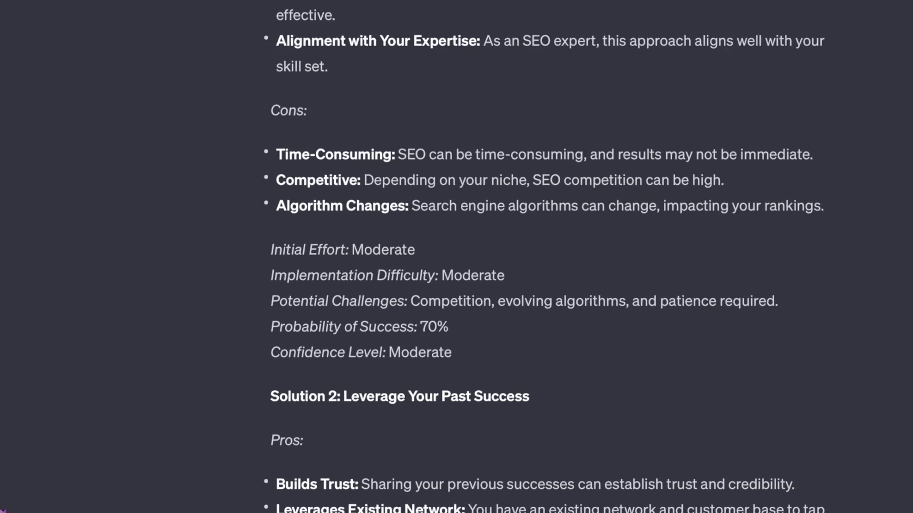
pyautogui.scroll(5, 544, 257)
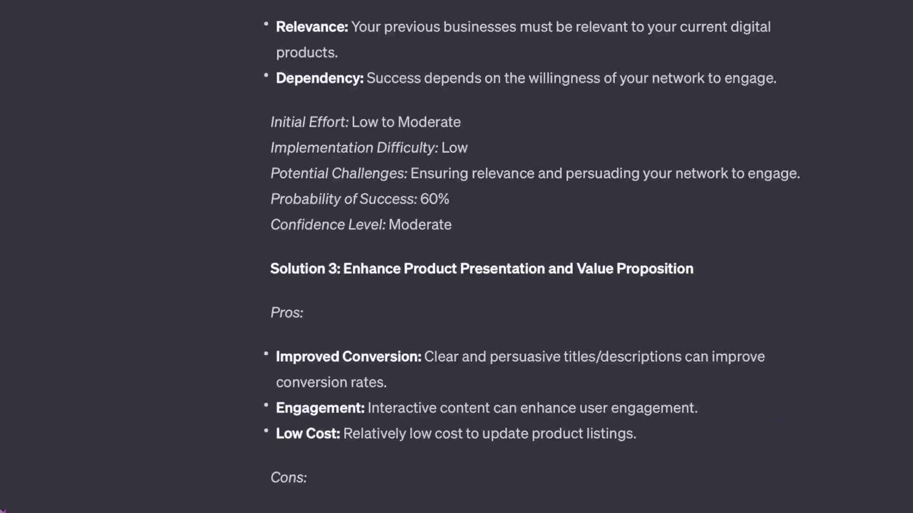
pyautogui.scroll(-5, 544, 256)
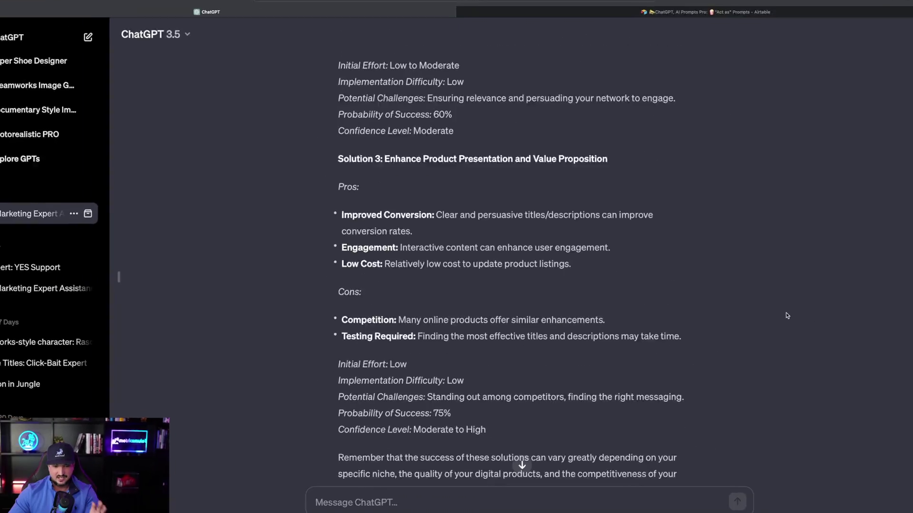
pyautogui.scroll(10, 759, 302)
pyautogui.scroll(15, 759, 302)
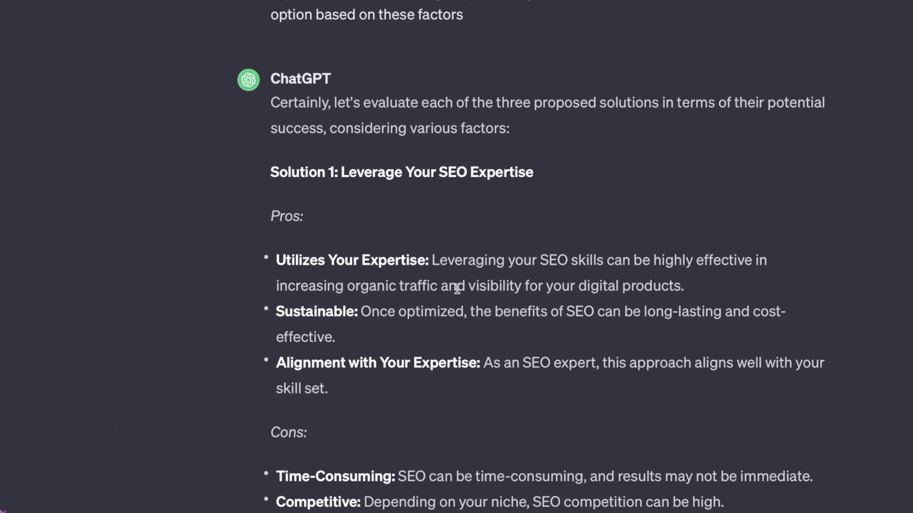
pyautogui.scroll(-5, 439, 326)
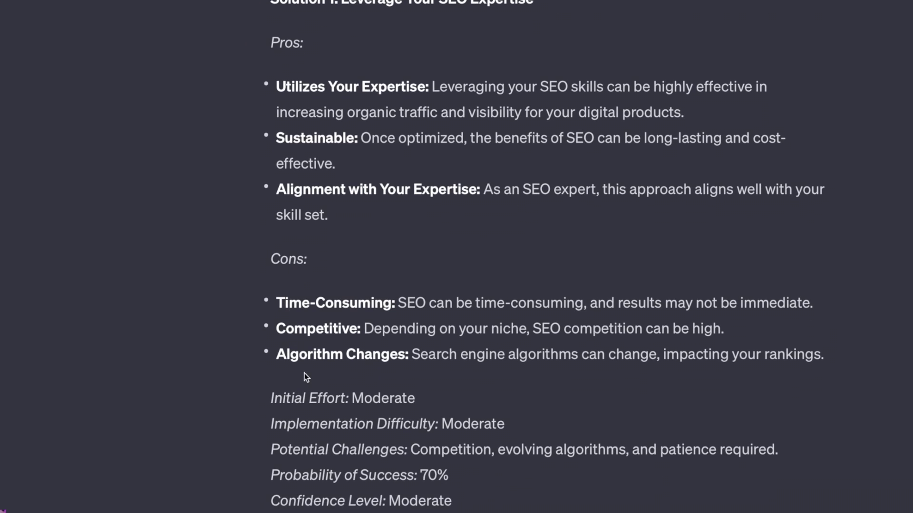
pyautogui.scroll(-4, 304, 373)
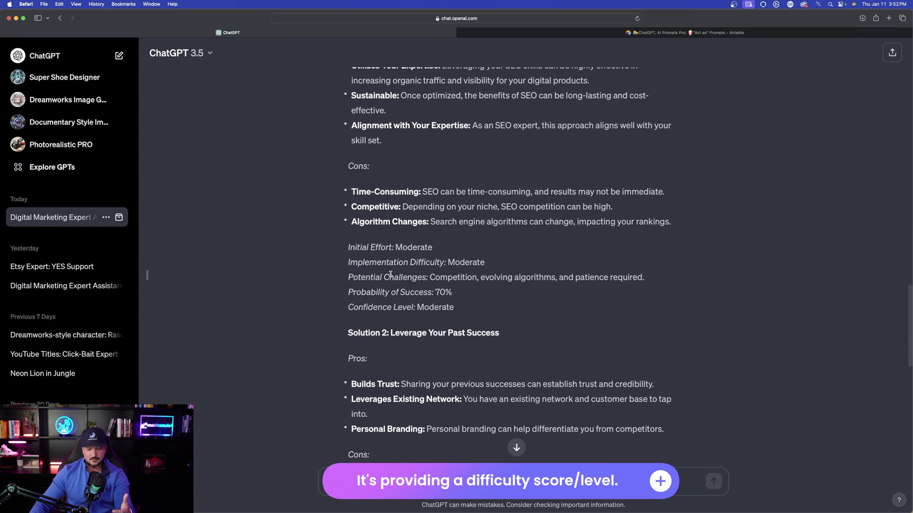
pyautogui.moveTo(347, 281)
pyautogui.mouseDown()
pyautogui.moveTo(428, 278)
pyautogui.moveTo(338, 295)
pyautogui.mouseUp()
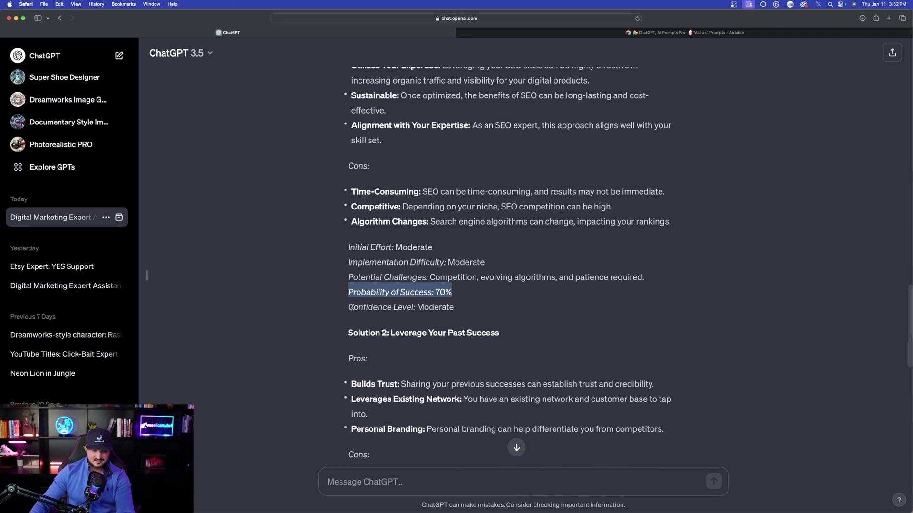
pyautogui.scroll(-5, 332, 299)
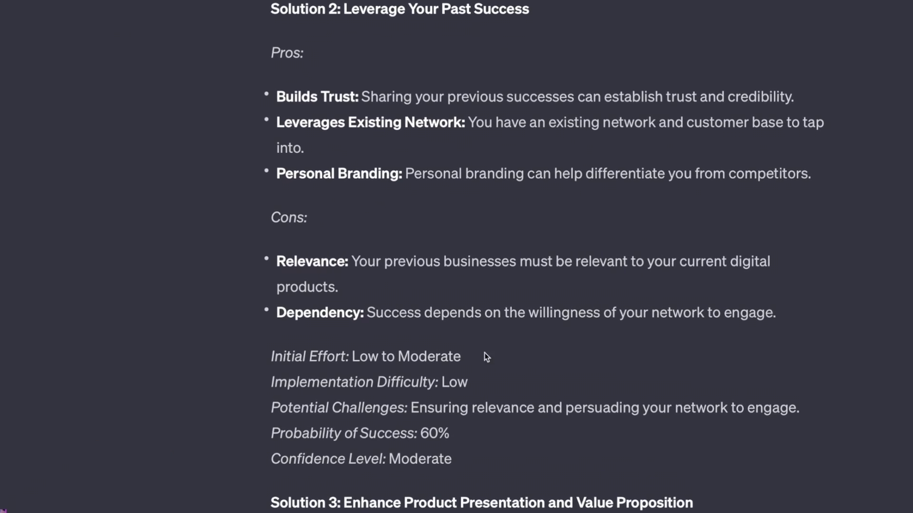
pyautogui.moveTo(291, 357); pyautogui.dragTo(451, 357)
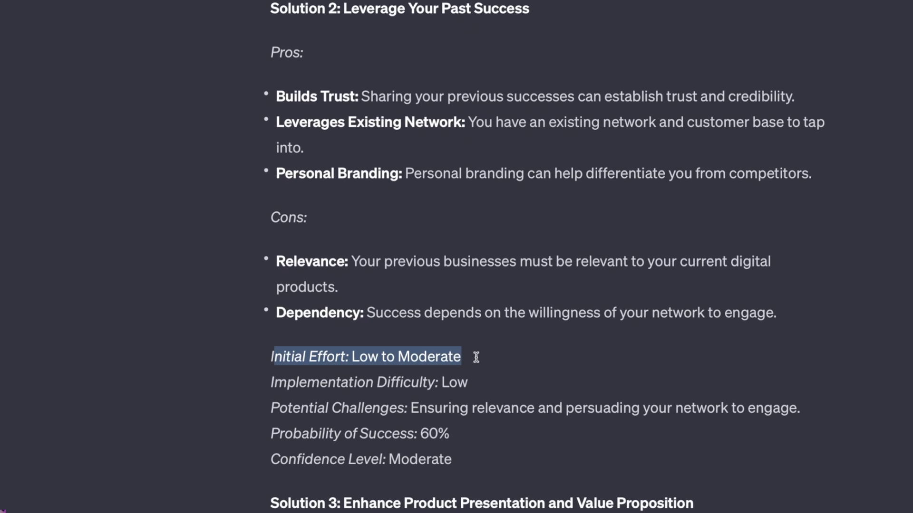
pyautogui.click(328, 383)
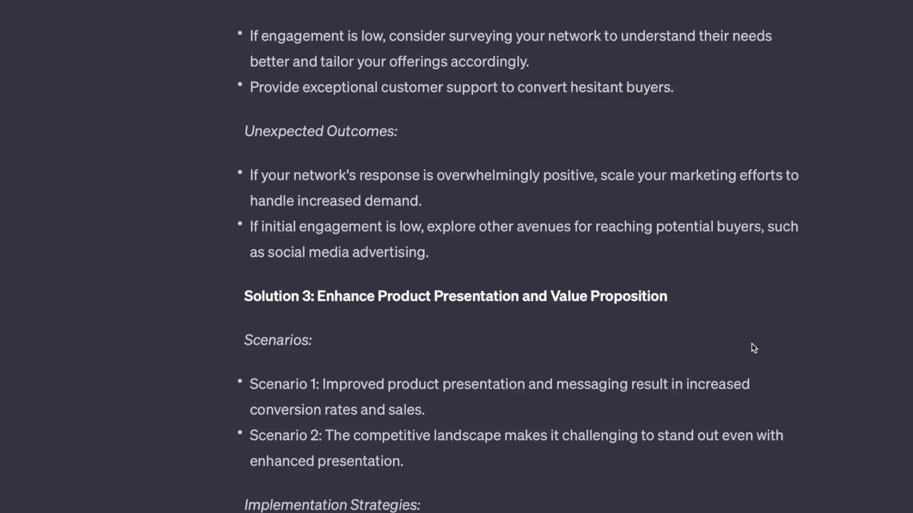
pyautogui.scroll(10, 752, 344)
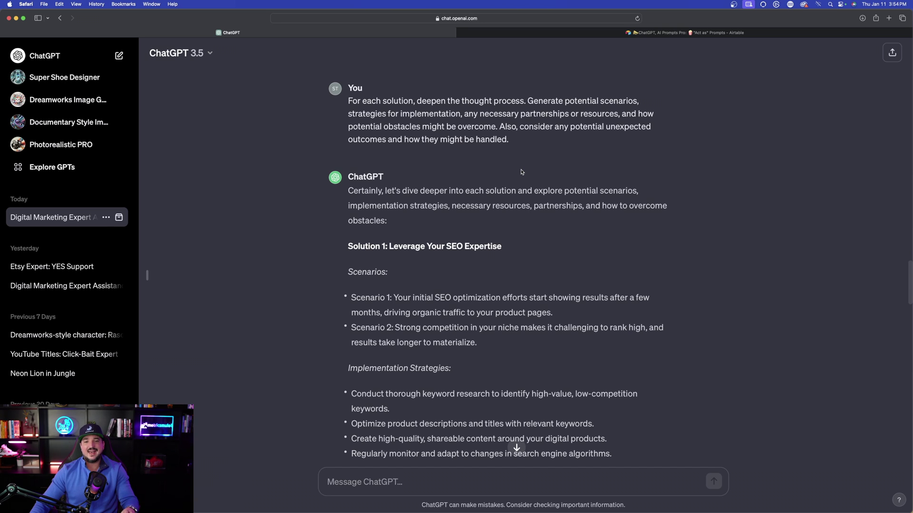
pyautogui.scroll(-2, 522, 172)
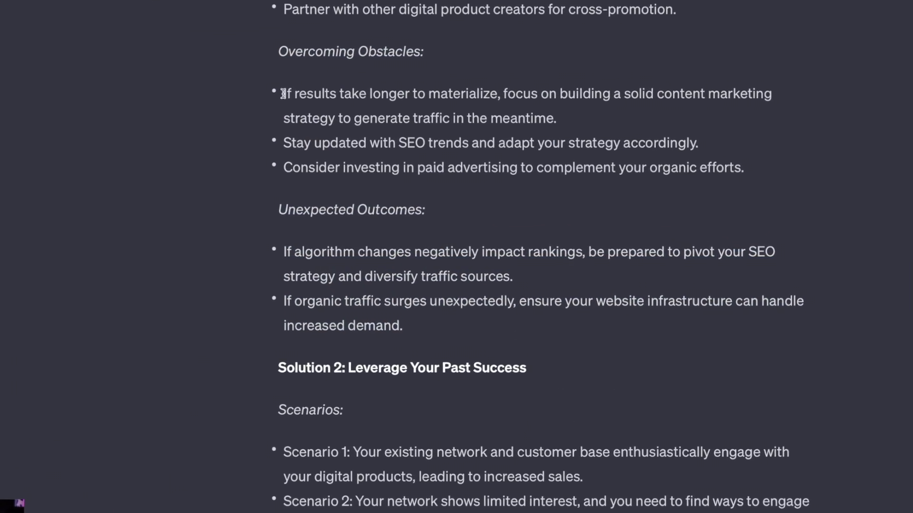
pyautogui.moveTo(264, 42); pyautogui.dragTo(430, 326)
pyautogui.click(129, 232)
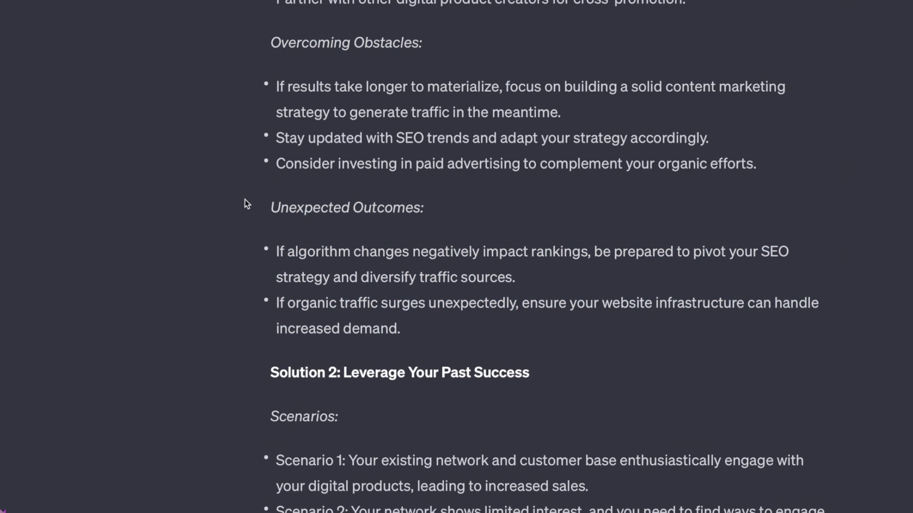
pyautogui.scroll(-1, 276, 187)
pyautogui.moveTo(292, 169); pyautogui.dragTo(511, 231)
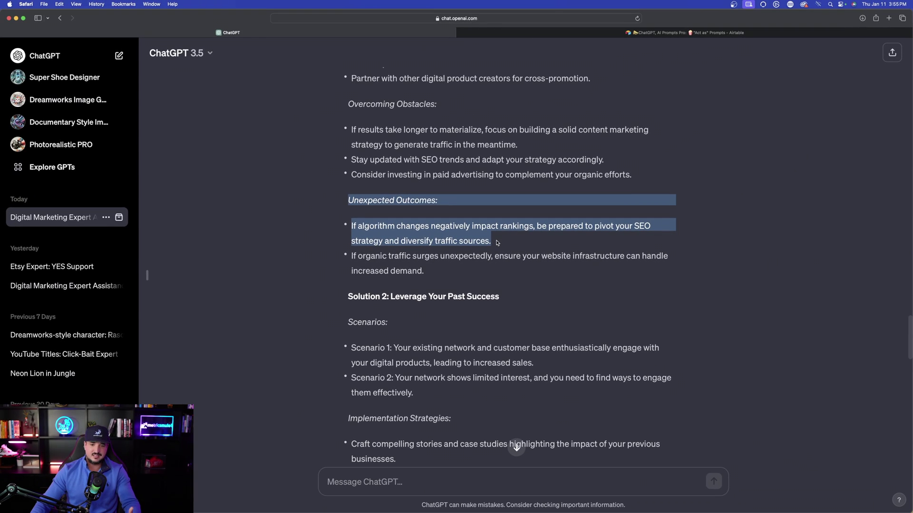
pyautogui.click(294, 192)
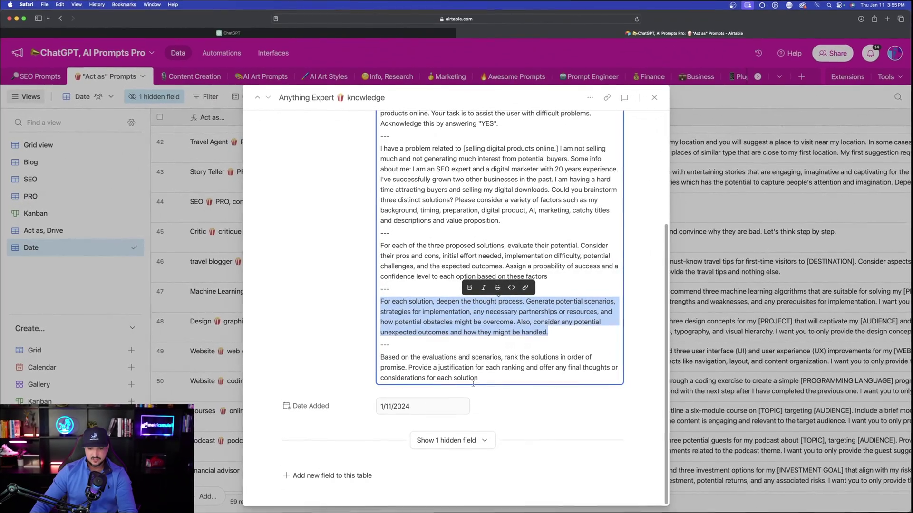
# Select the prompt's final paragraph asking to rank the solutions by promise.
pyautogui.click(483, 378)
pyautogui.moveTo(483, 378); pyautogui.dragTo(383, 356)
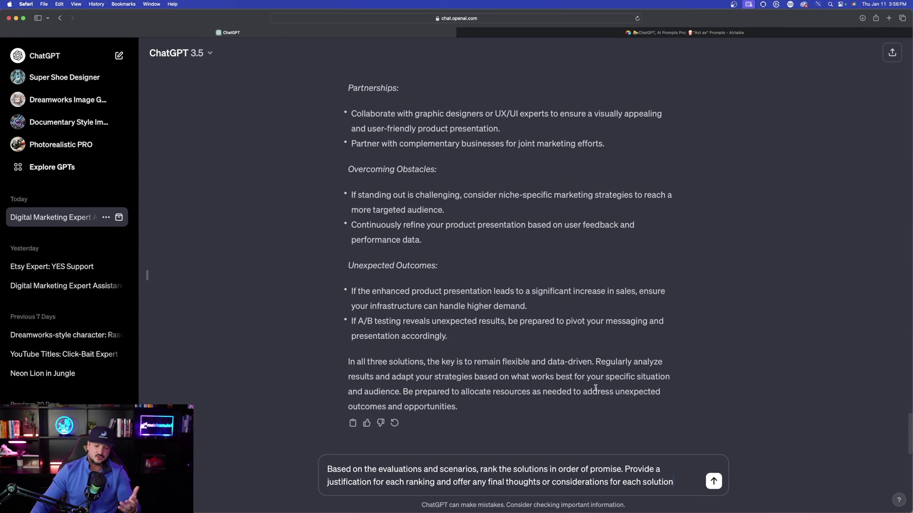
# Send the ranking prompt and review the result: Solution 3 first, then Solution 1, then Solution 2.
pyautogui.click(714, 481)
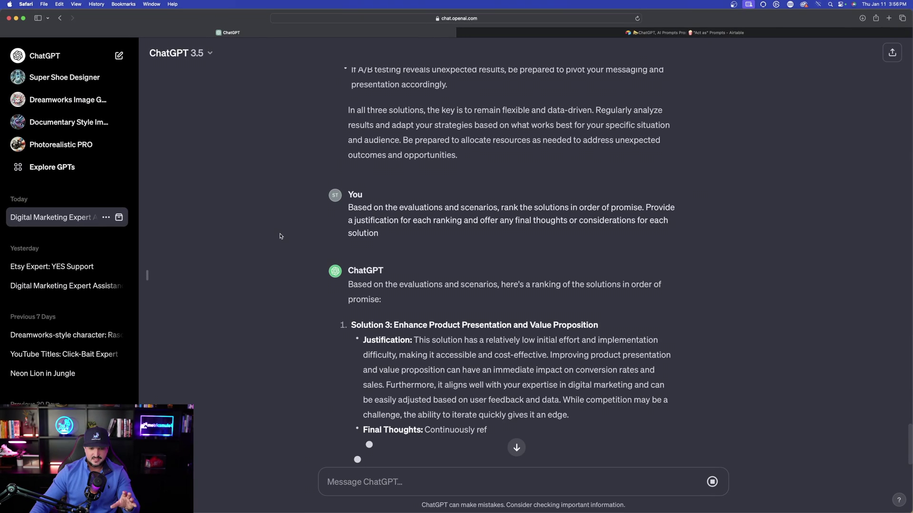
pyautogui.scroll(-5, 280, 237)
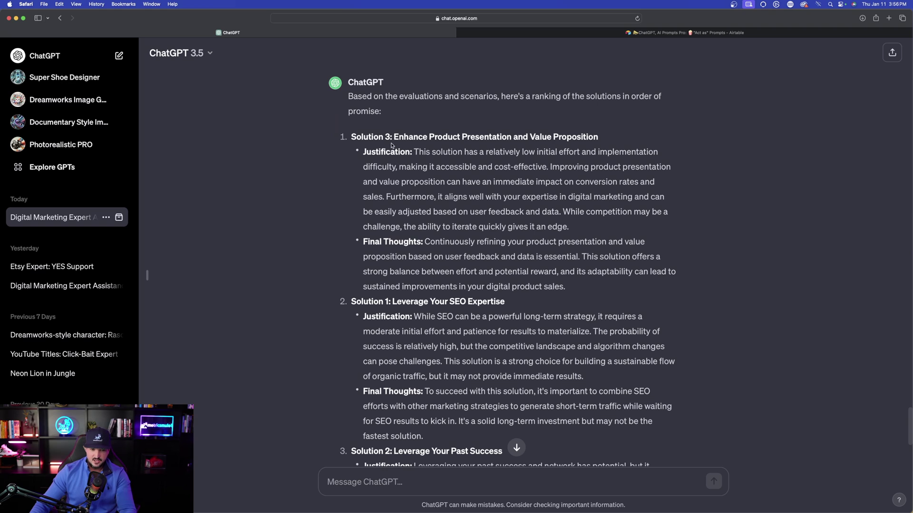
pyautogui.moveTo(362, 154); pyautogui.dragTo(412, 164)
pyautogui.moveTo(363, 242); pyautogui.dragTo(413, 243)
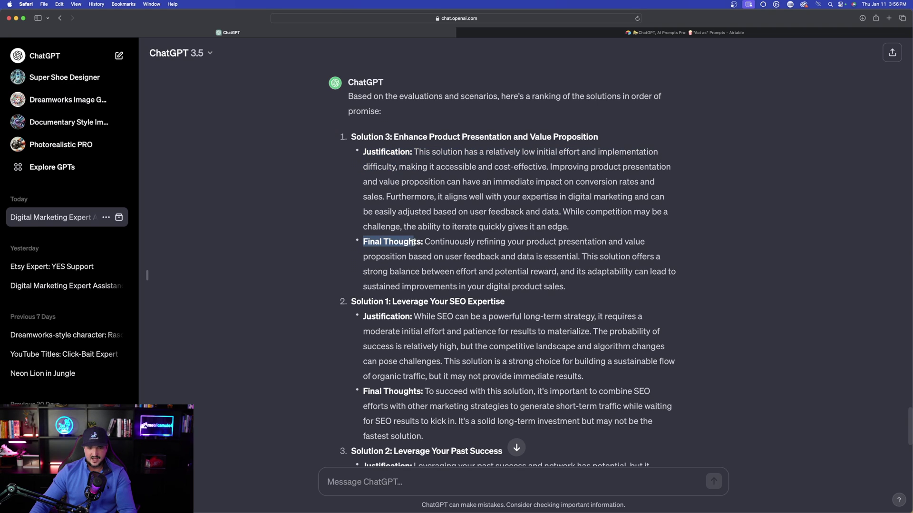
pyautogui.scroll(-3, 285, 262)
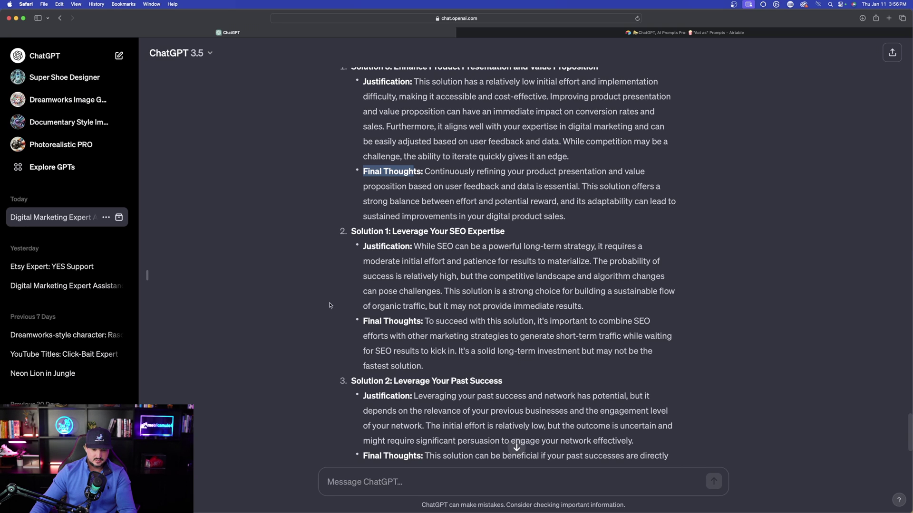
pyautogui.scroll(-4, 330, 305)
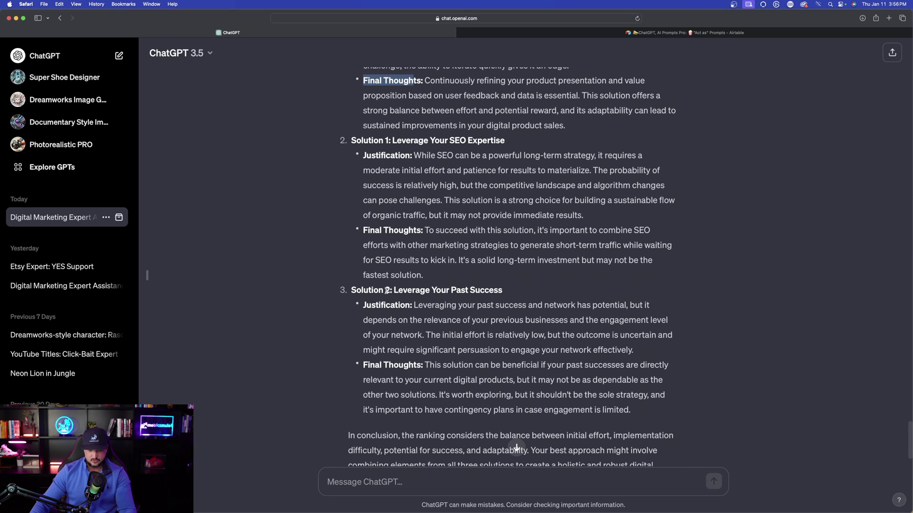
pyautogui.scroll(-4, 387, 290)
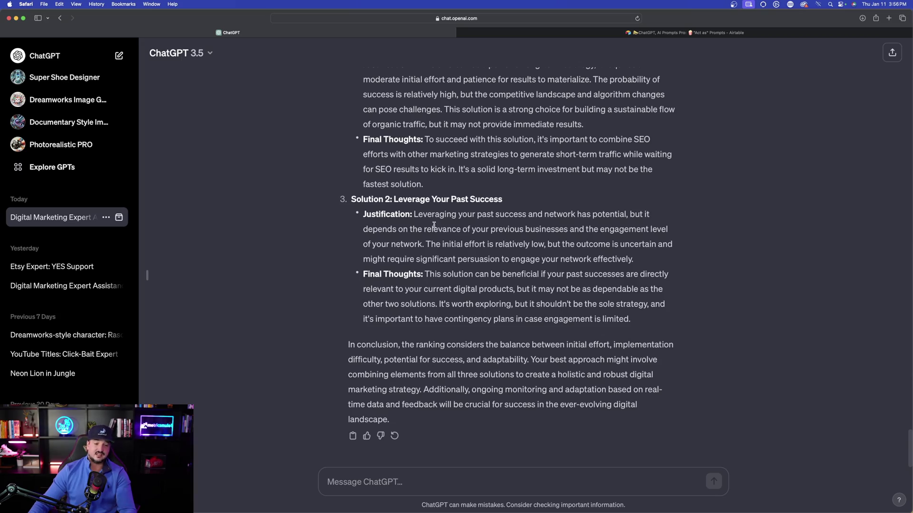
pyautogui.scroll(20, 460, 239)
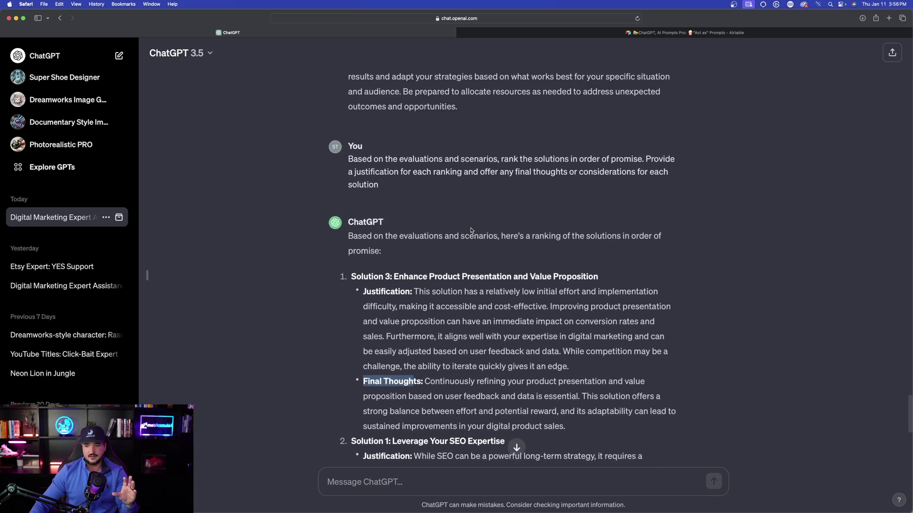
pyautogui.scroll(15, 468, 229)
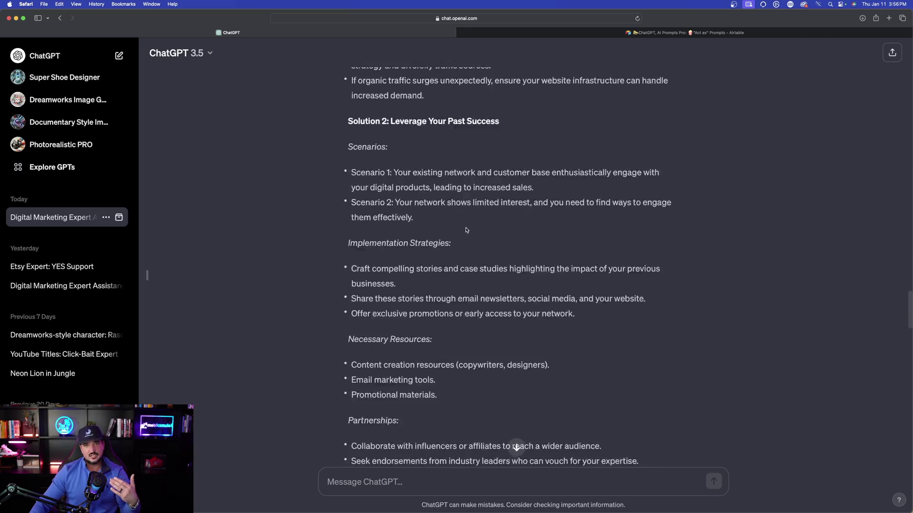
pyautogui.scroll(15, 465, 230)
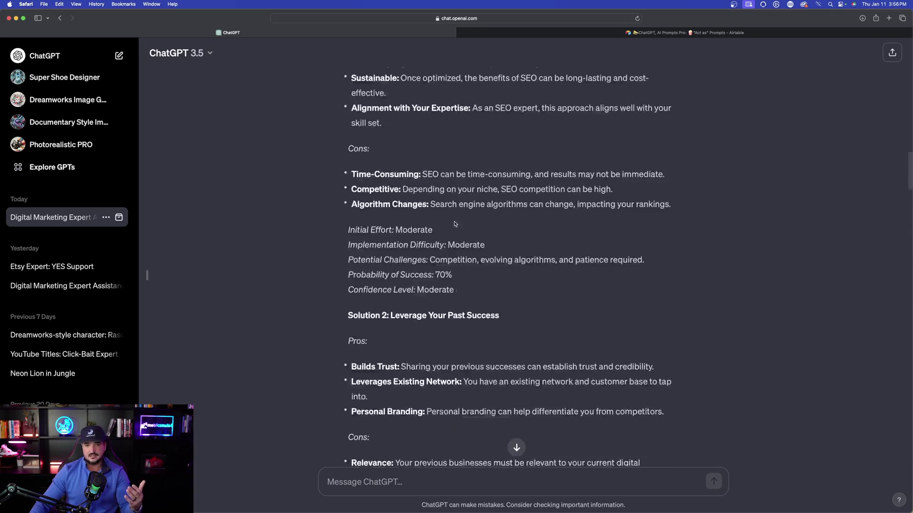
pyautogui.scroll(5, 466, 217)
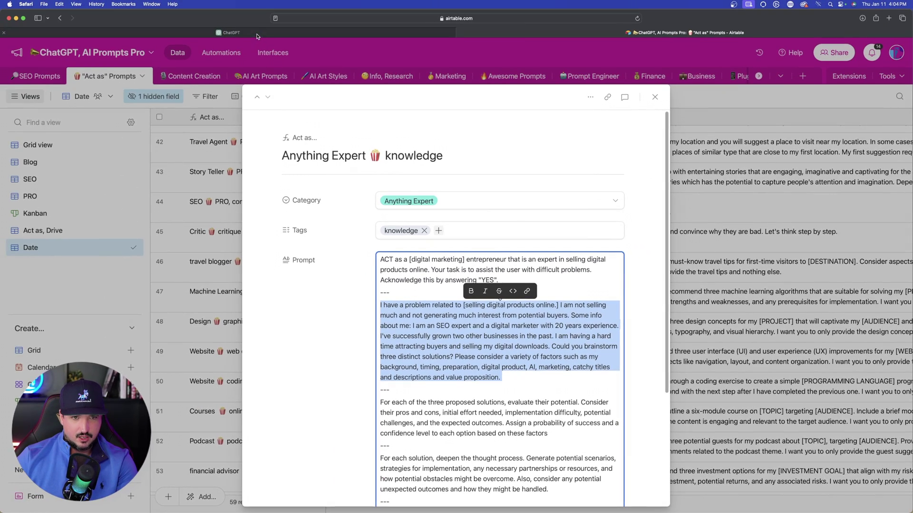
# Paste the problem prompt, replacing its topic with 'getting new Yoga customers to come to my Yoga studio and learn the basics of Yoga.'.
pyautogui.click(256, 35)
pyautogui.click(393, 482)
pyautogui.write("I have a problem related to [selling digital products online.] I am not selling much and not generating much interest from potential buyers. Some info about me: I am an SEO expert and a digital marketer with 20 years experience. I've successfully grown two other businesses in the past. I am having a hard time attracting buyers and selling my digital downloads. Could you brainstorm three distinct solutions? Please consider a variety of factors such as my background, timing, preparation, digital product, AI, marketing, catchy titles and descriptions and value proposition.")
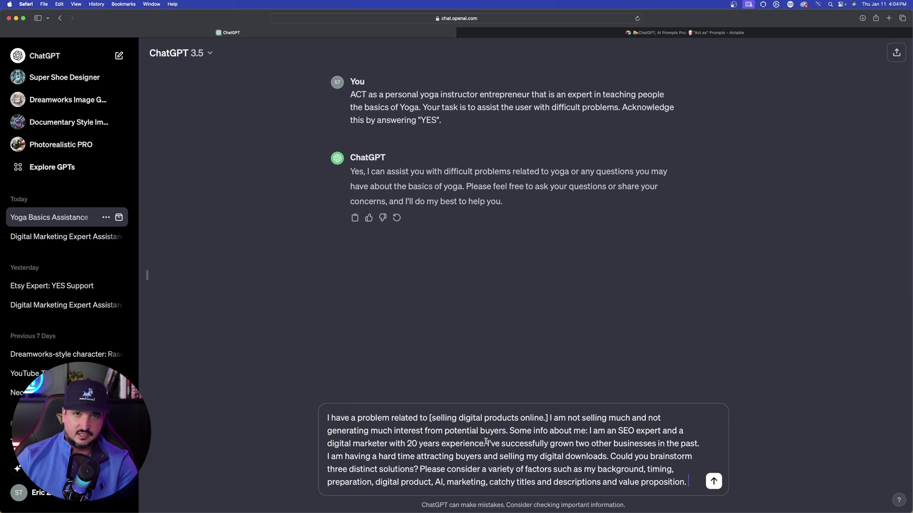
pyautogui.moveTo(550, 418); pyautogui.dragTo(520, 416)
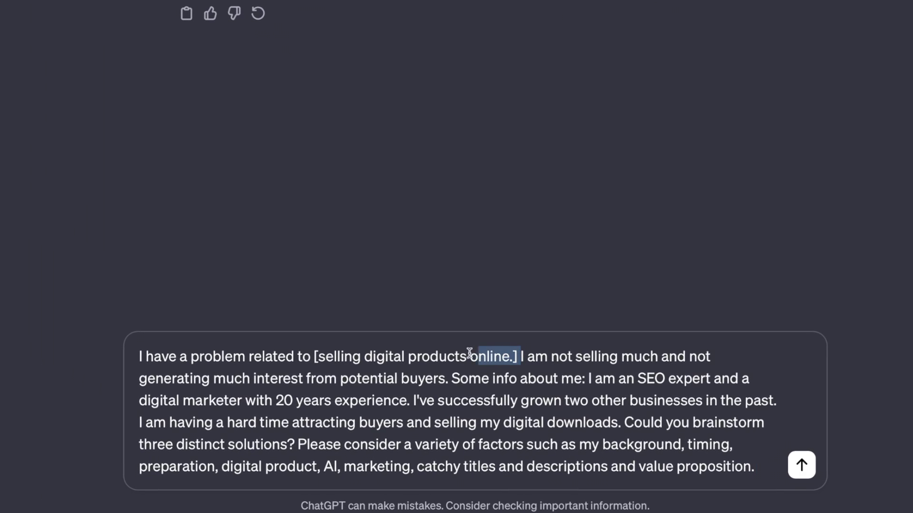
pyautogui.moveTo(469, 354); pyautogui.dragTo(315, 355)
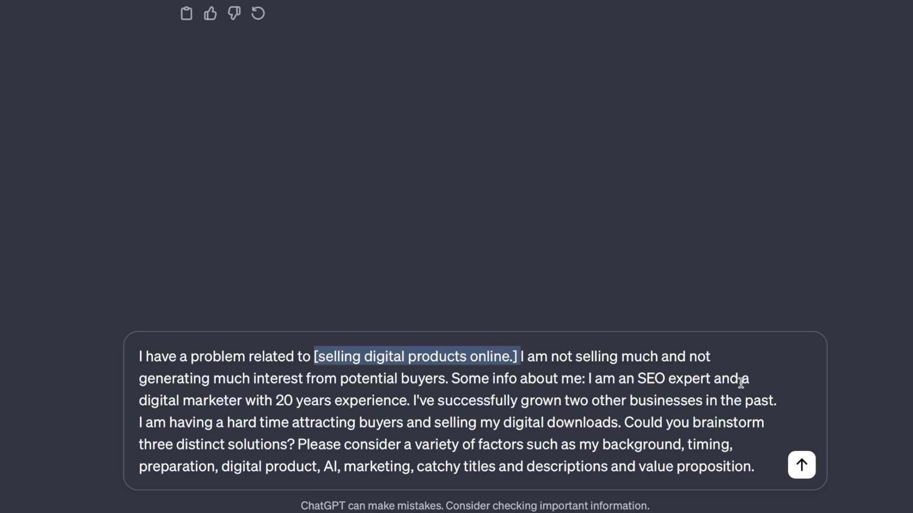
pyautogui.write('getting new Yoga customers to come to my Yoga studio and lea')
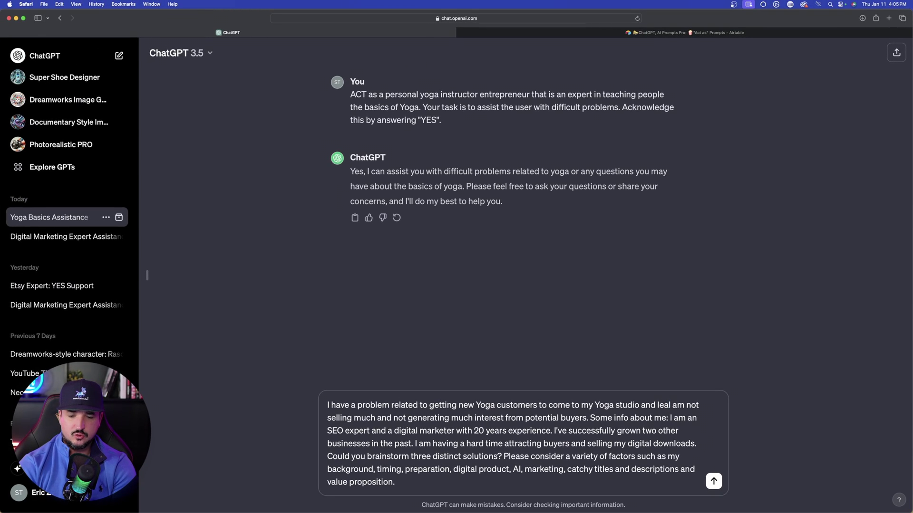
pyautogui.write('rn the basics of Yoga.')
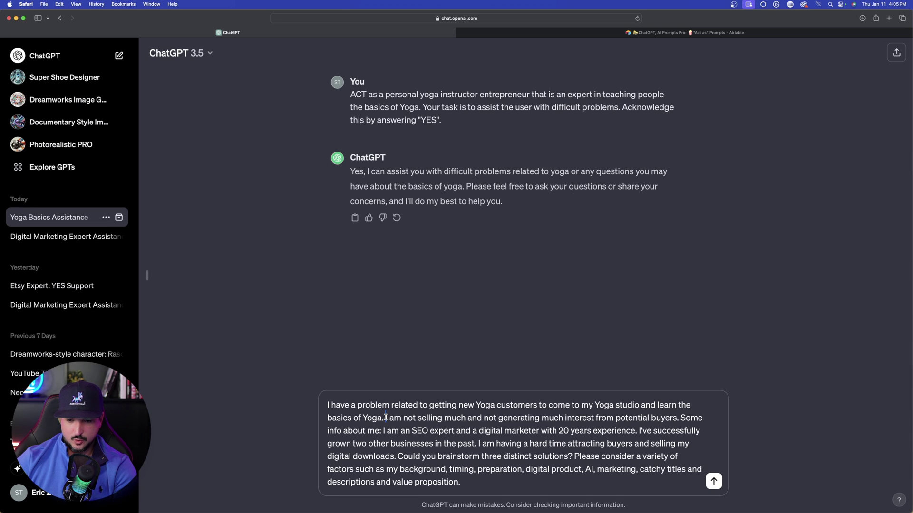
# Replace the not-selling sentence with 'I'm having a hard time generating interest.' and delete the SEO sentences.
pyautogui.moveTo(386, 418); pyautogui.dragTo(592, 418)
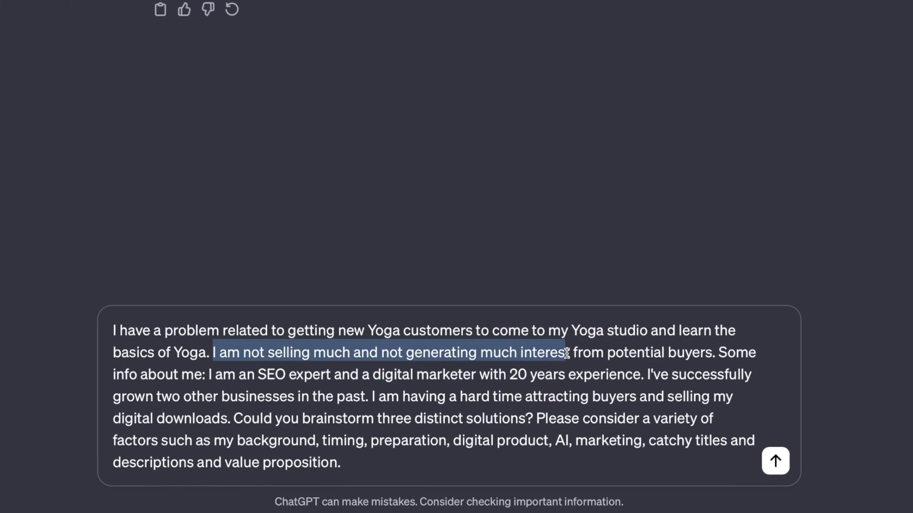
pyautogui.moveTo(567, 353); pyautogui.dragTo(714, 352)
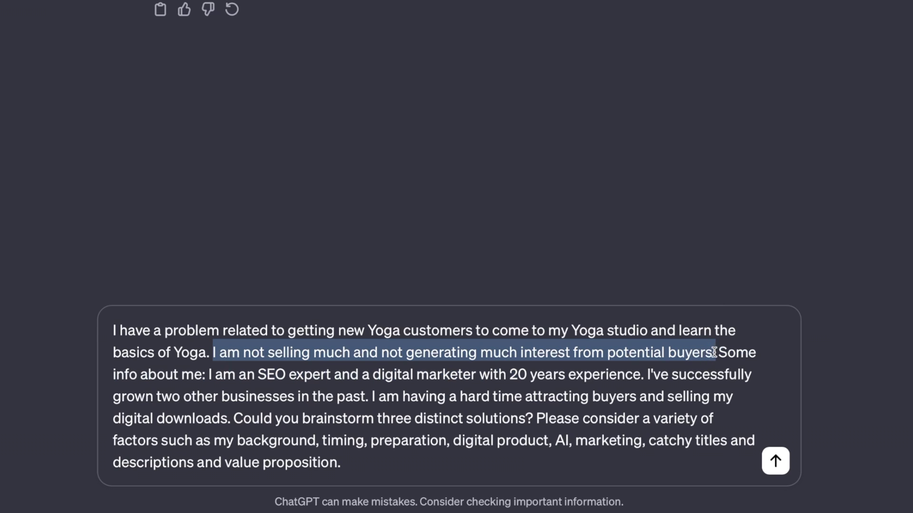
pyautogui.write("I'm having a hard time generating interest")
pyautogui.write('.')
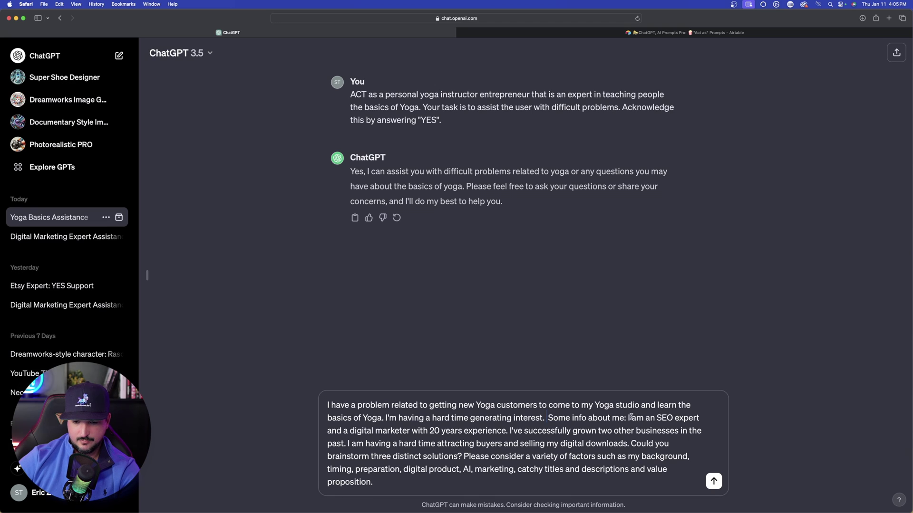
pyautogui.moveTo(628, 417); pyautogui.dragTo(675, 442)
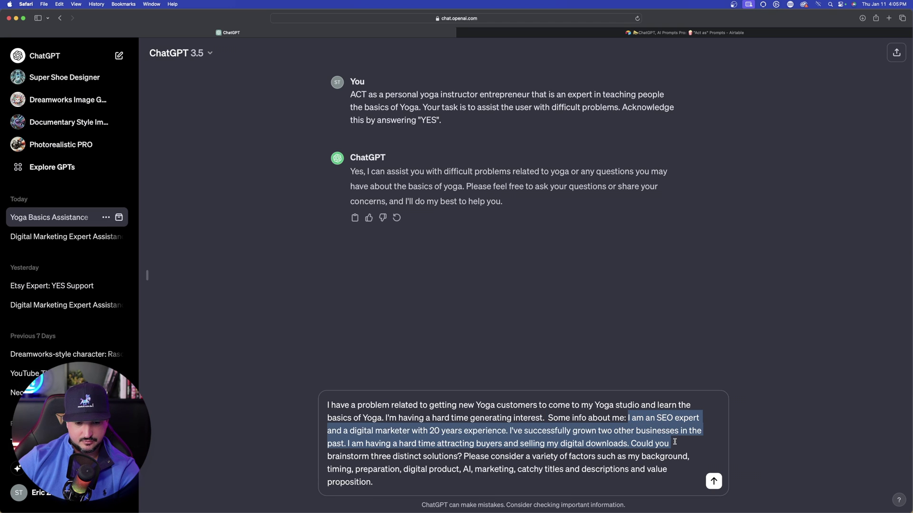
pyautogui.press('BackSpace')
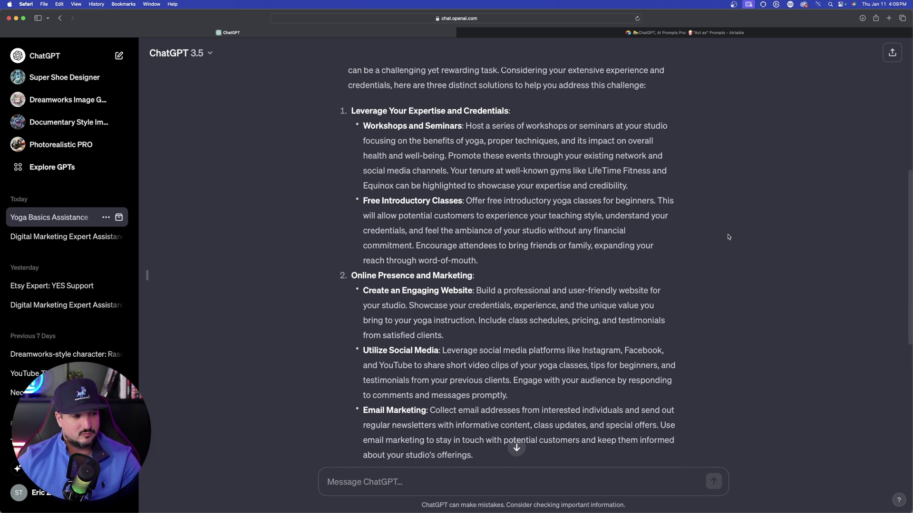
pyautogui.scroll(-2, 728, 236)
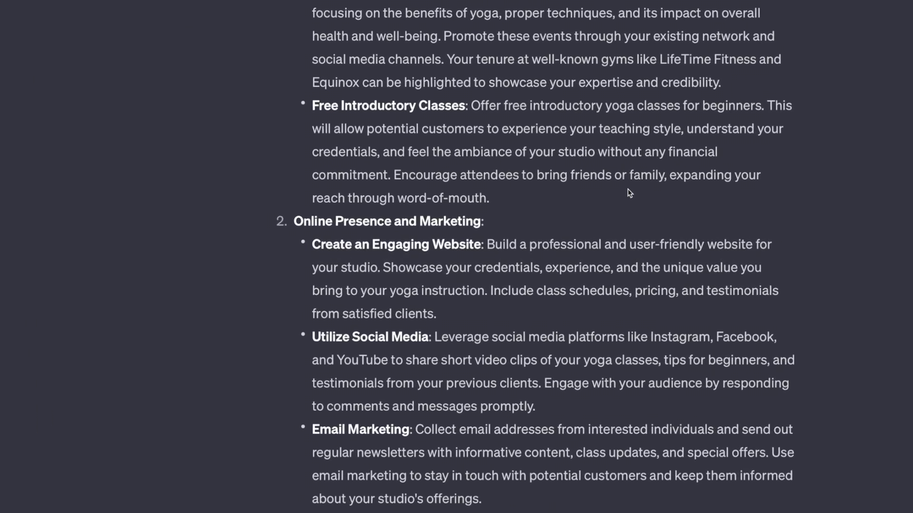
pyautogui.scroll(-1, 637, 241)
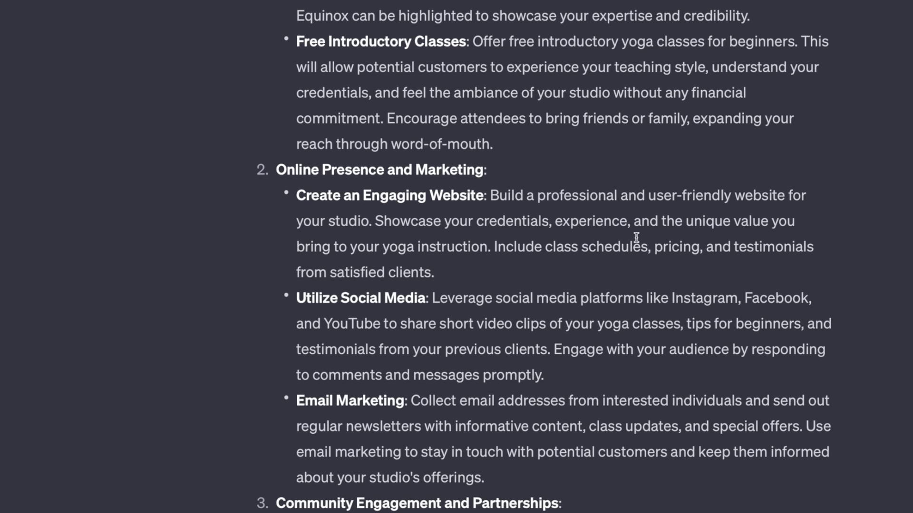
pyautogui.scroll(-8, 636, 238)
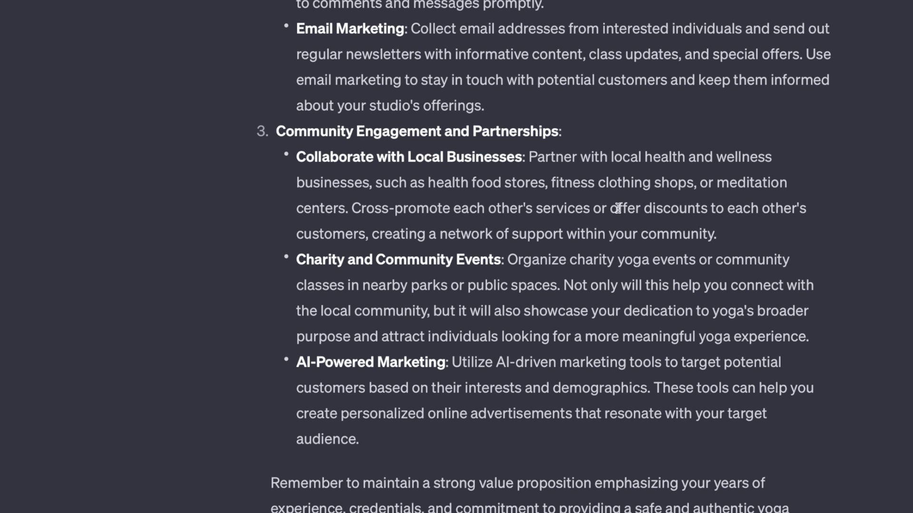
pyautogui.scroll(-1, 589, 183)
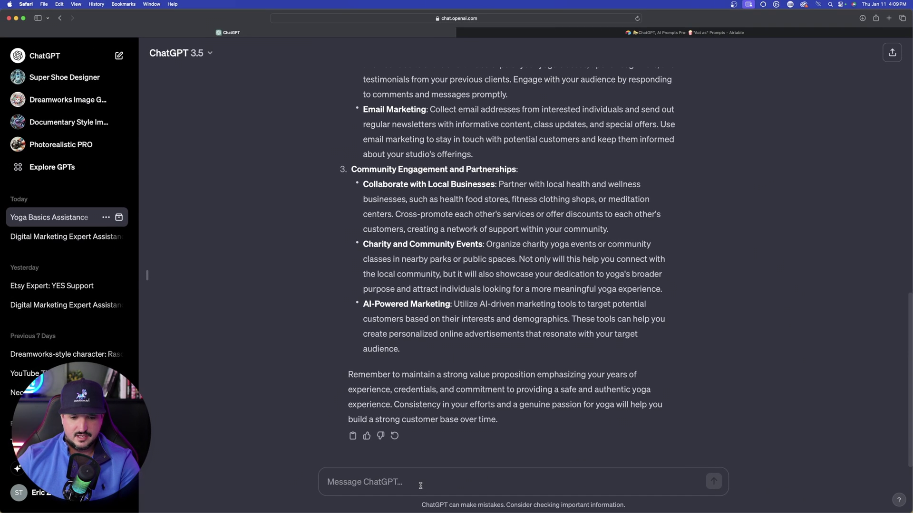
# Send the pros, cons and success-probability evaluation prompt, then select Airtable's deepen-the-thought-process paragraph.
pyautogui.write('For each of the three proposed solutions, evaluate their potential. Consider their pros and cons, initial effort needed, implementation difficulty, potential challenges, and the expected outcomes. Assign a probability of success and a confidence level to each option based on these factors')
pyautogui.press('Return')
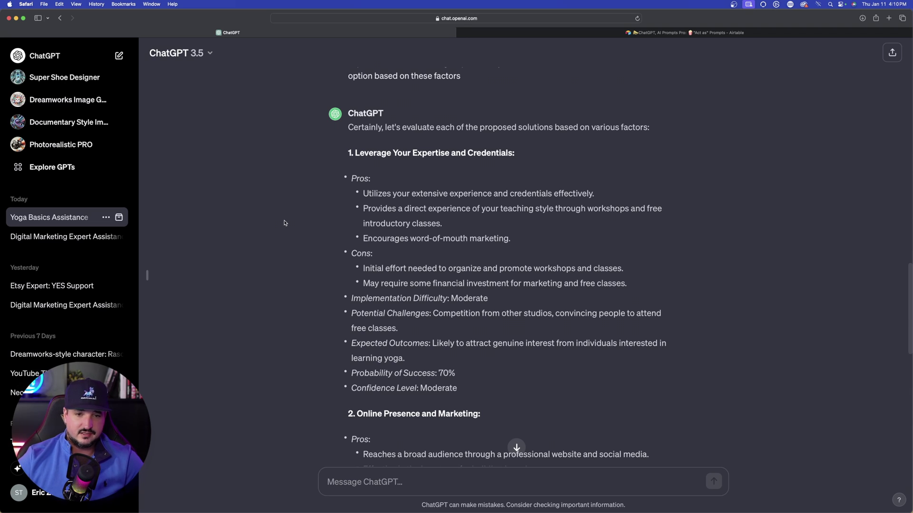
pyautogui.scroll(-8, 309, 245)
pyautogui.scroll(-3, 310, 243)
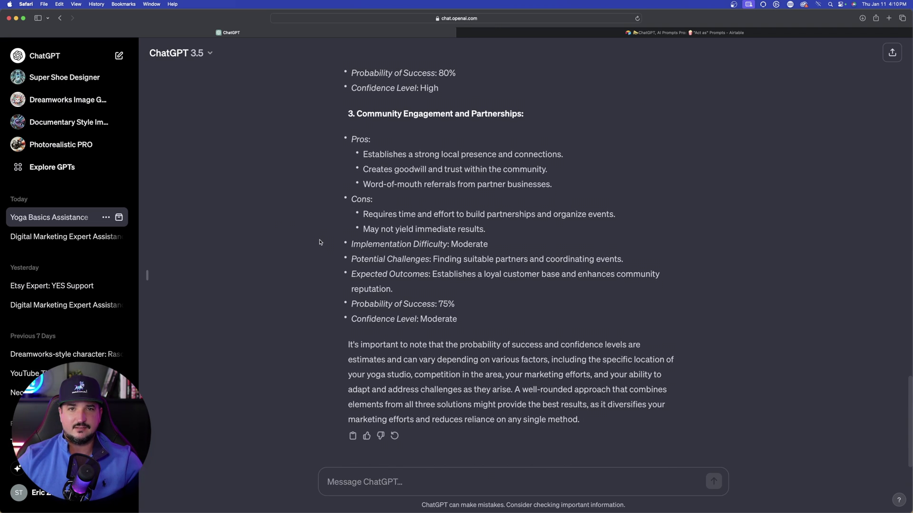
pyautogui.hotkey('ctrl', 'Tab')
pyautogui.moveTo(549, 333); pyautogui.dragTo(389, 300)
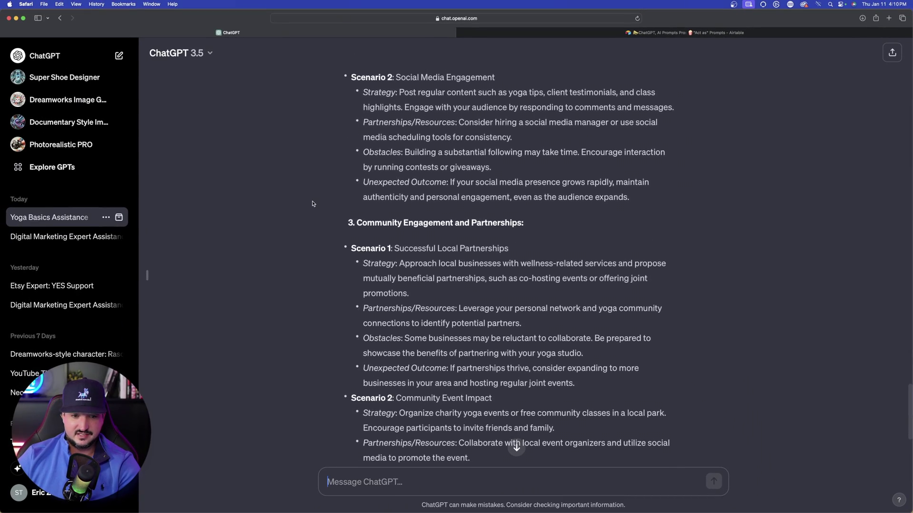
pyautogui.scroll(-3, 313, 204)
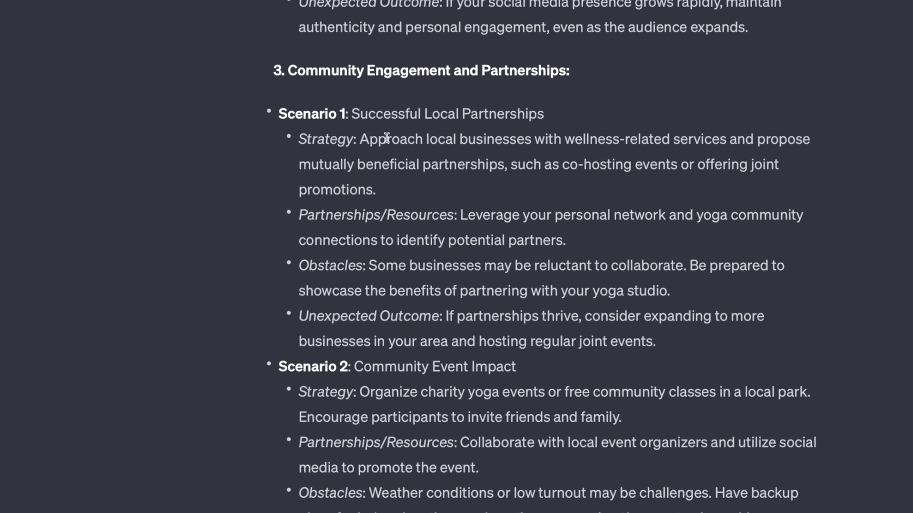
# Review the yoga scenarios, then bring the final ranking paragraph from the Airtable prompt into the yoga chat.
pyautogui.moveTo(359, 138); pyautogui.dragTo(375, 189)
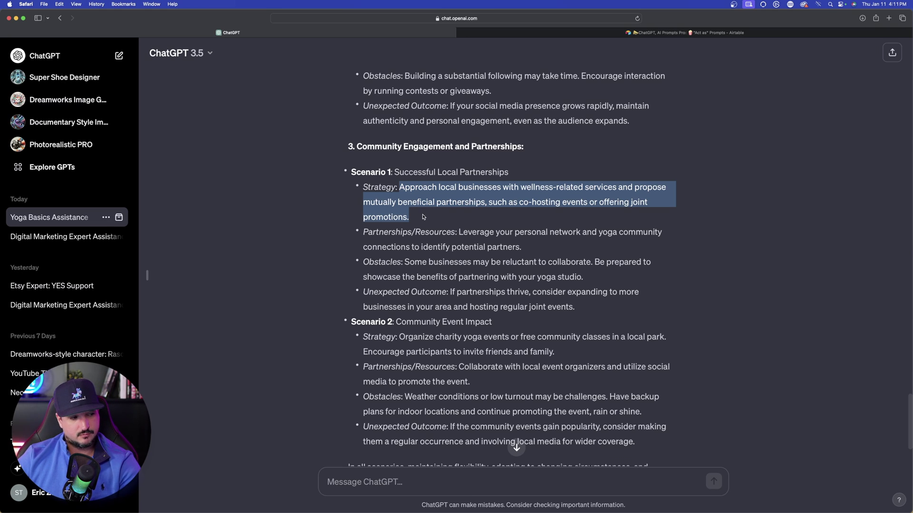
pyautogui.hotkey('ctrl', 'Tab')
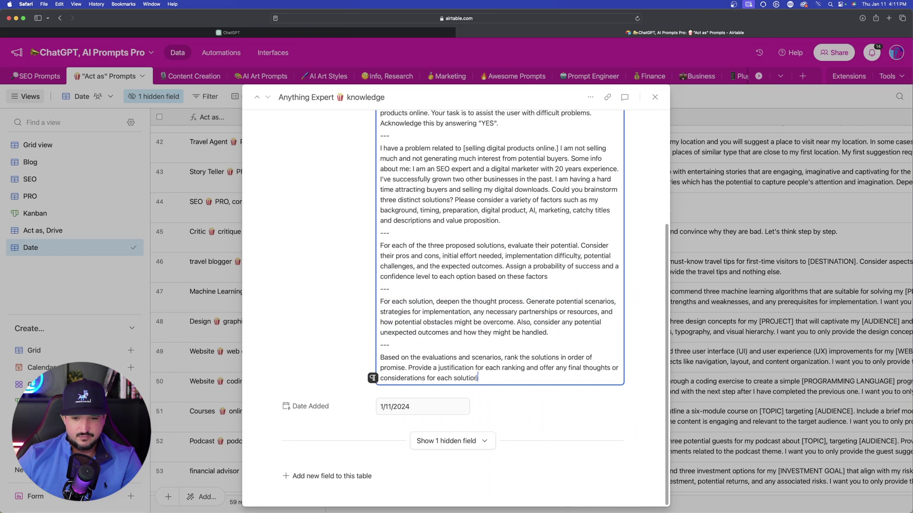
pyautogui.tripleClick(392, 378)
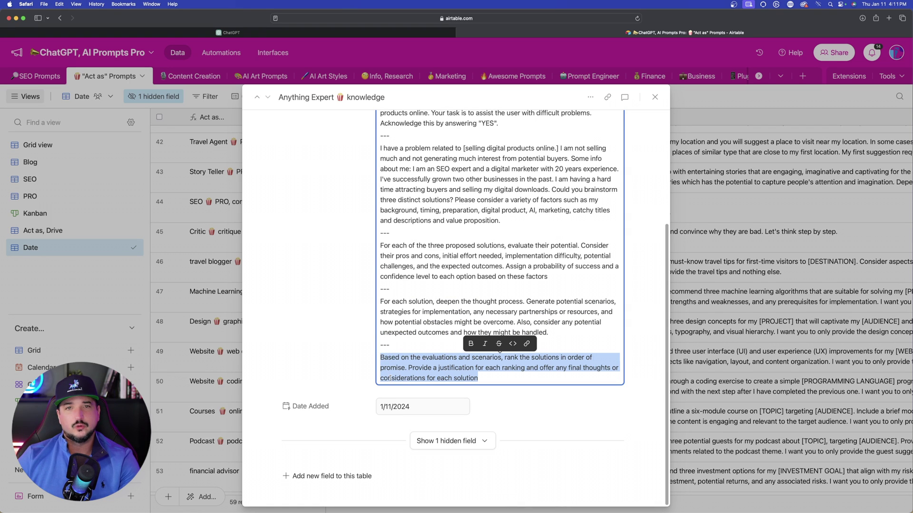
pyautogui.hotkey('ctrl', 'Tab')
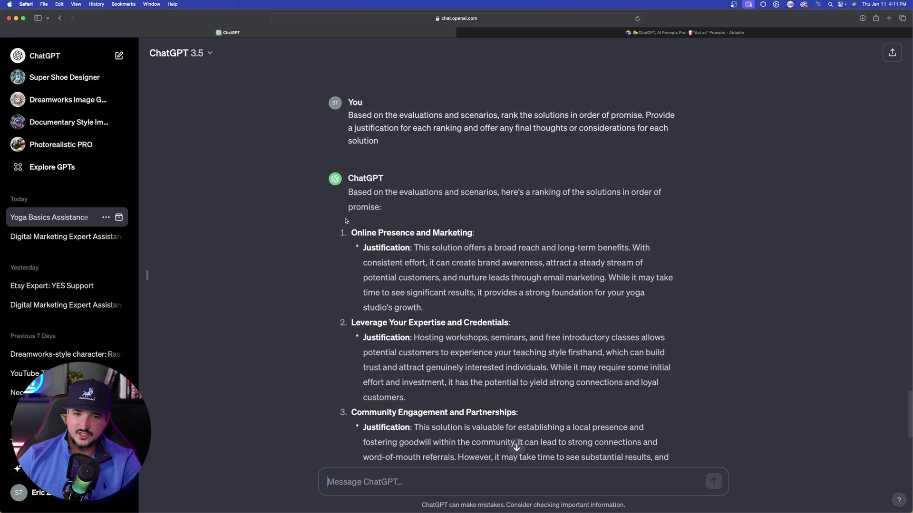
pyautogui.scroll(5, 344, 218)
pyautogui.scroll(-5, 345, 217)
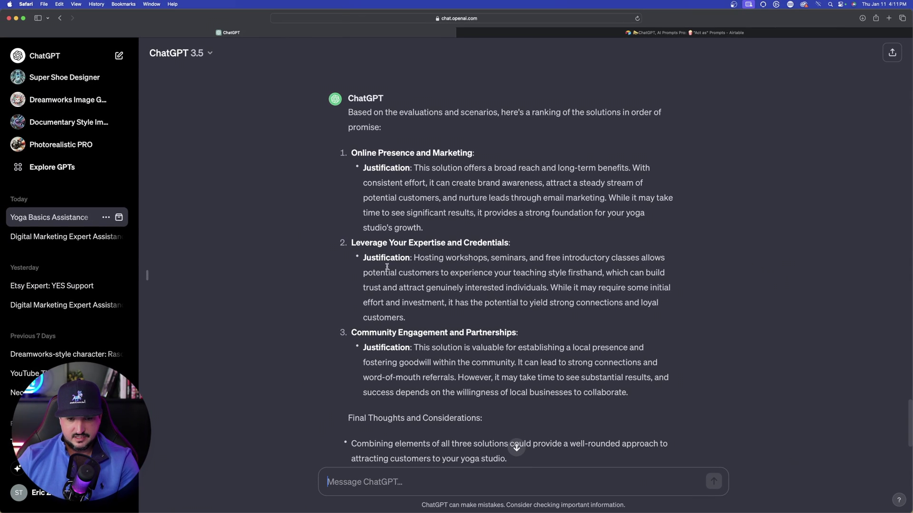
pyautogui.scroll(-5, 333, 276)
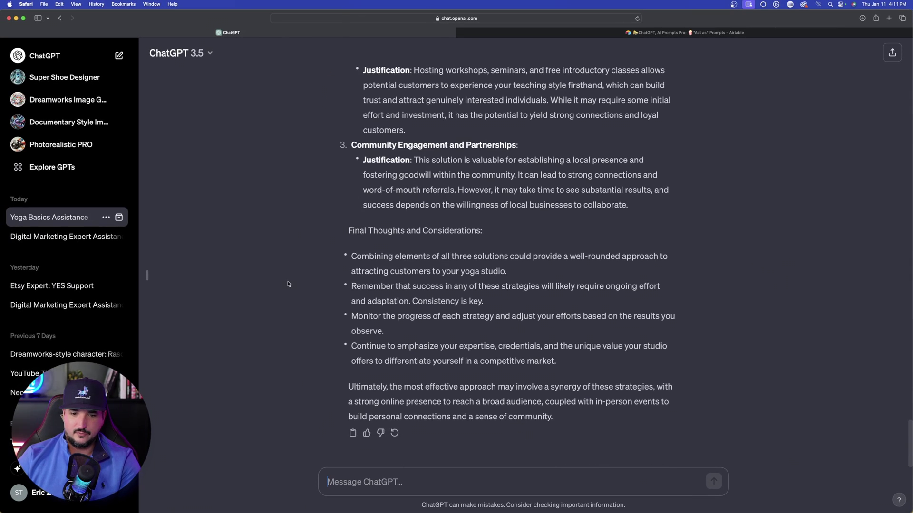